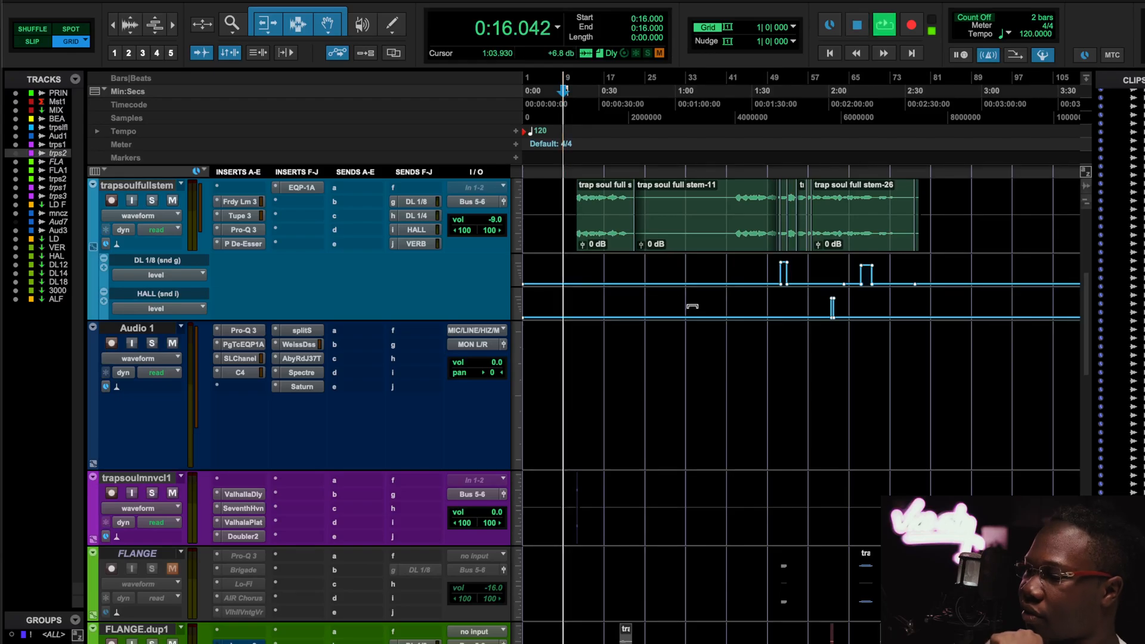
Mute the Audio 1 track while the session plays.
{"action": "scroll", "coordinate": [693, 307], "scroll_direction": "up", "scroll_amount": 3}
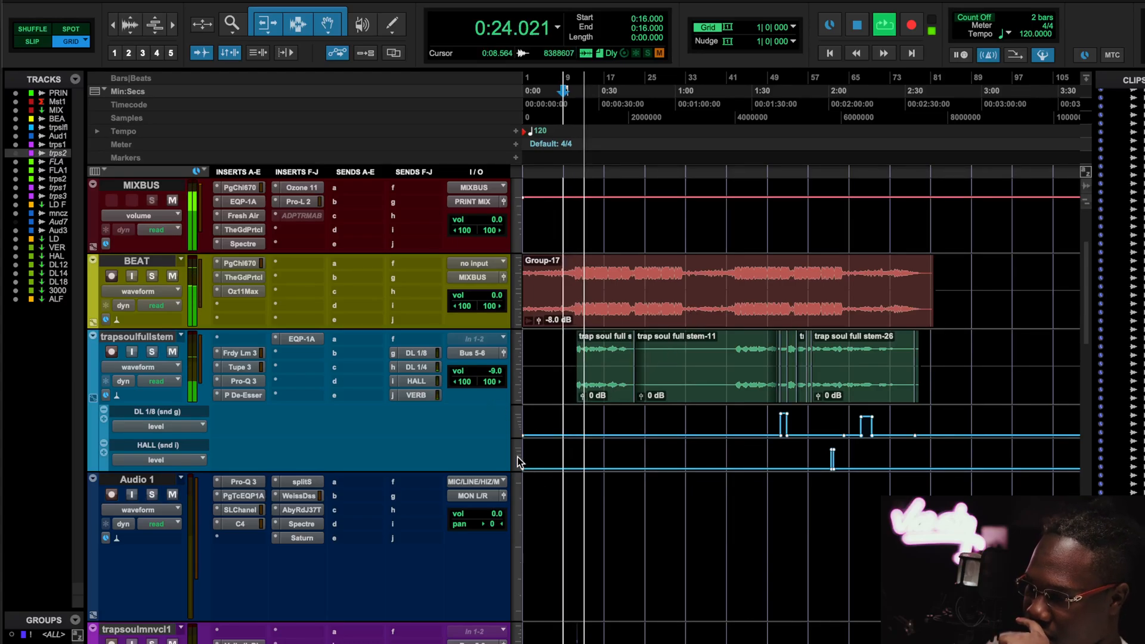
{"action": "left_click", "coordinate": [172, 495]}
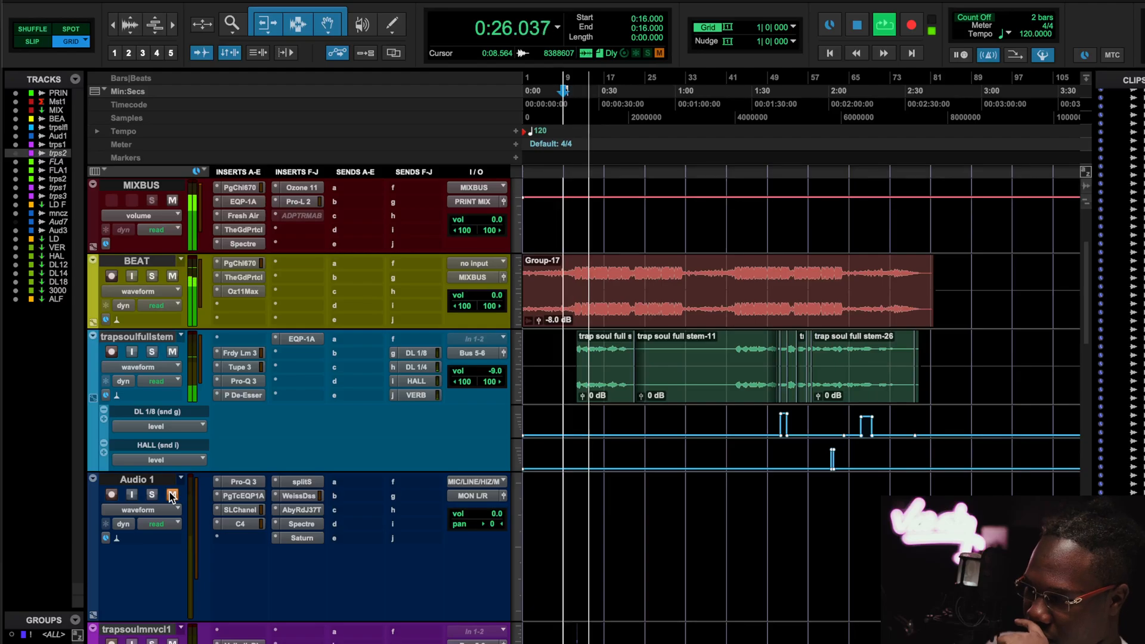
{"action": "scroll", "coordinate": [201, 525], "scroll_direction": "down", "scroll_amount": 5}
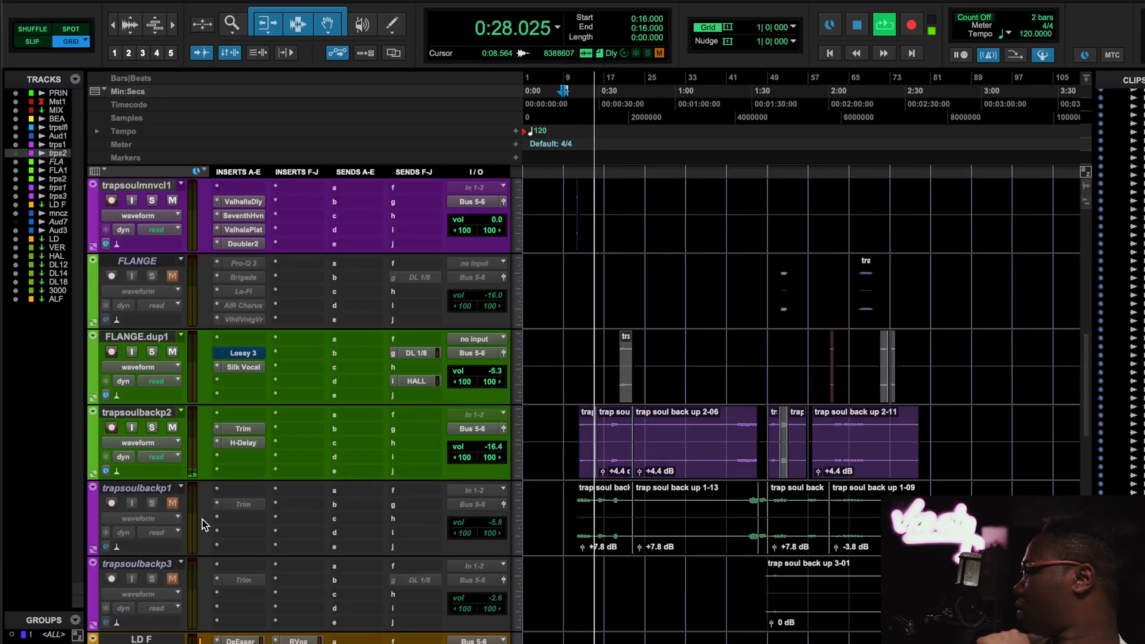
Inspect the DL 1/4, HALL and VERB send levels on the trapsoulfullstem track.
{"action": "scroll", "coordinate": [202, 525], "scroll_direction": "up", "scroll_amount": 5}
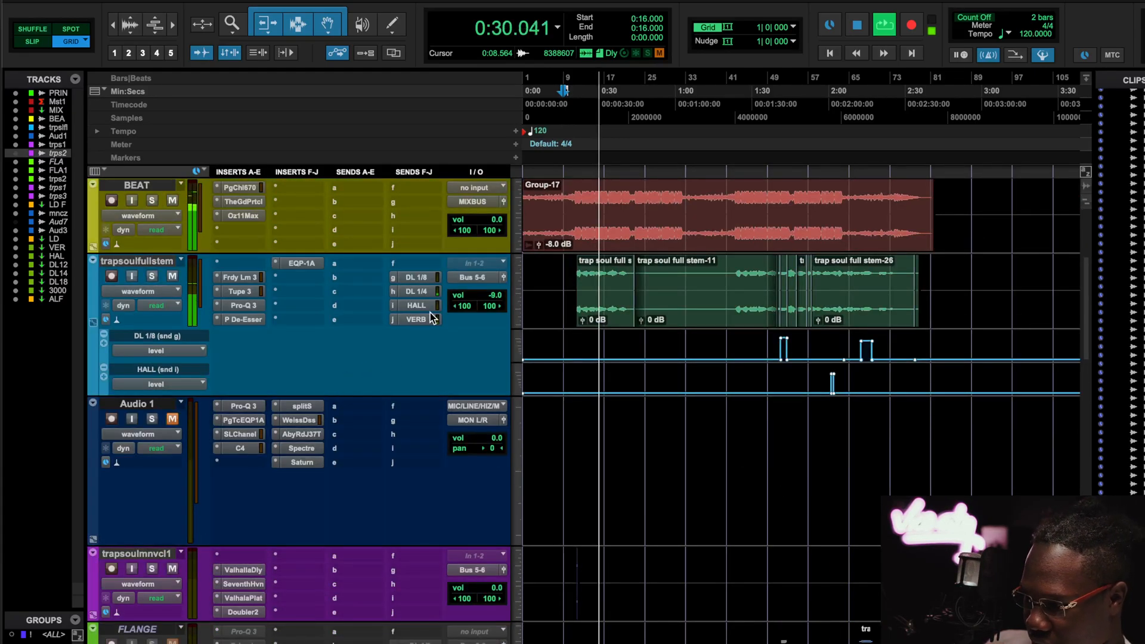
{"action": "left_click", "coordinate": [416, 291]}
{"action": "left_click", "coordinate": [421, 306]}
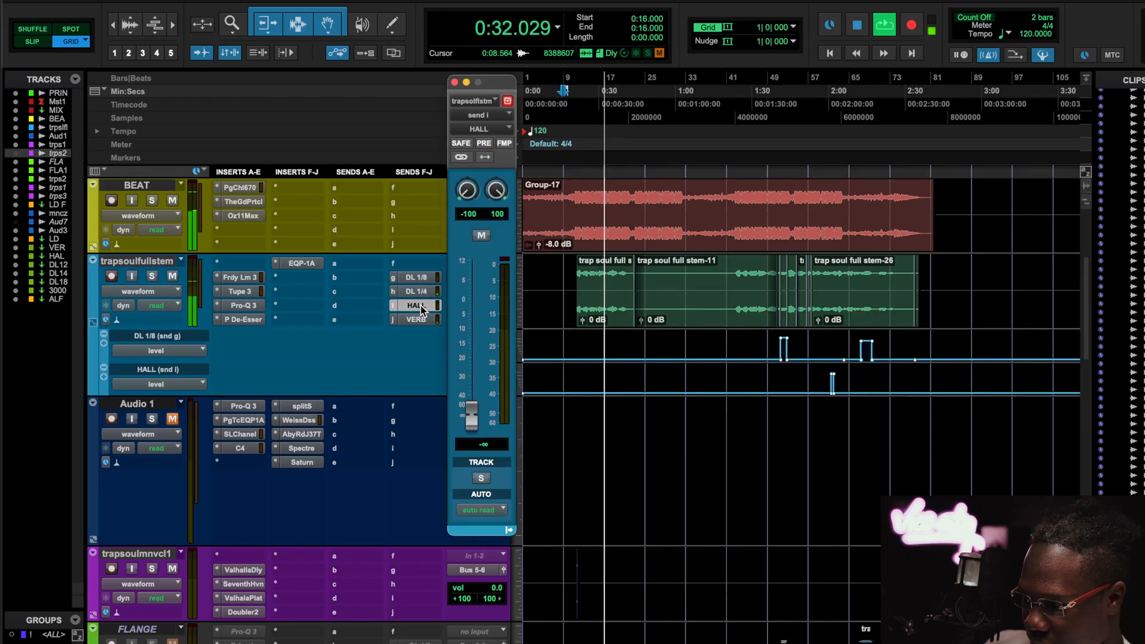
{"action": "left_click", "coordinate": [419, 320]}
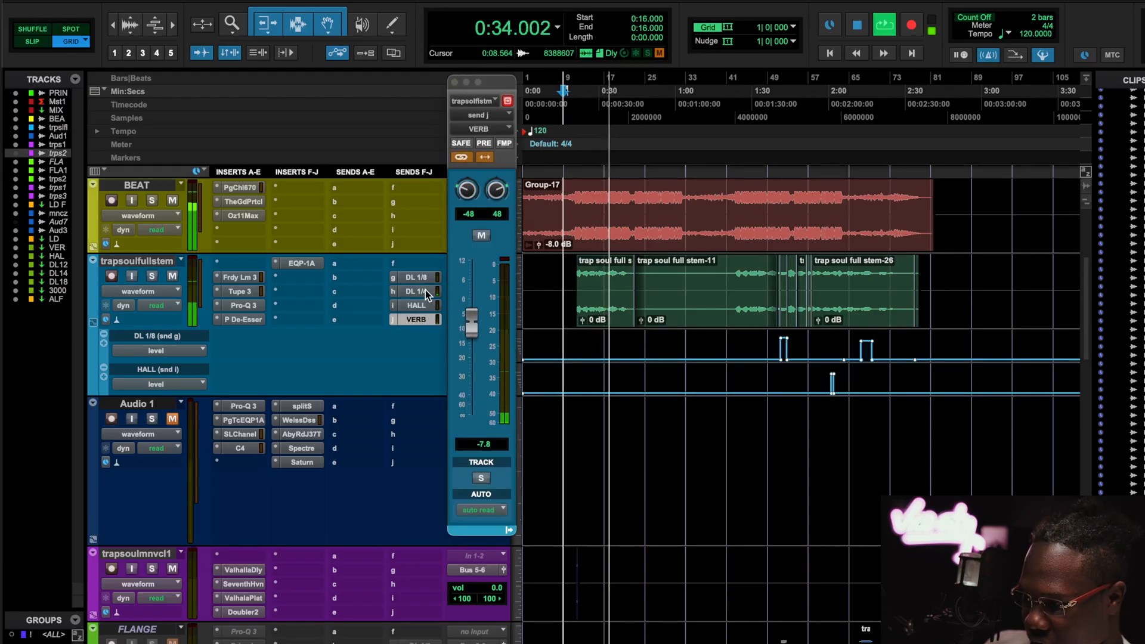
{"action": "left_click", "coordinate": [425, 291]}
{"action": "left_click", "coordinate": [425, 291]}
Stop playback and place the playback position at 0:20.000 on the timeline.
{"action": "scroll", "coordinate": [443, 413], "scroll_direction": "down", "scroll_amount": 5}
{"action": "scroll", "coordinate": [442, 414], "scroll_direction": "down", "scroll_amount": 15}
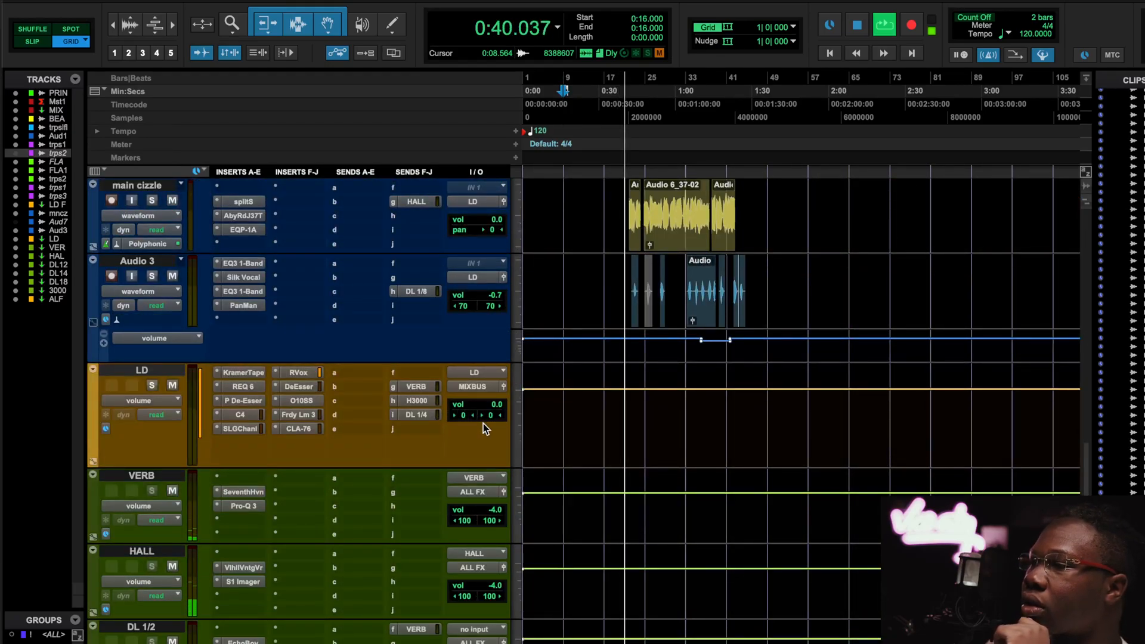
{"action": "left_click", "coordinate": [626, 366]}
{"action": "key", "text": "space"}
{"action": "scroll", "coordinate": [629, 365], "scroll_direction": "up", "scroll_amount": 20}
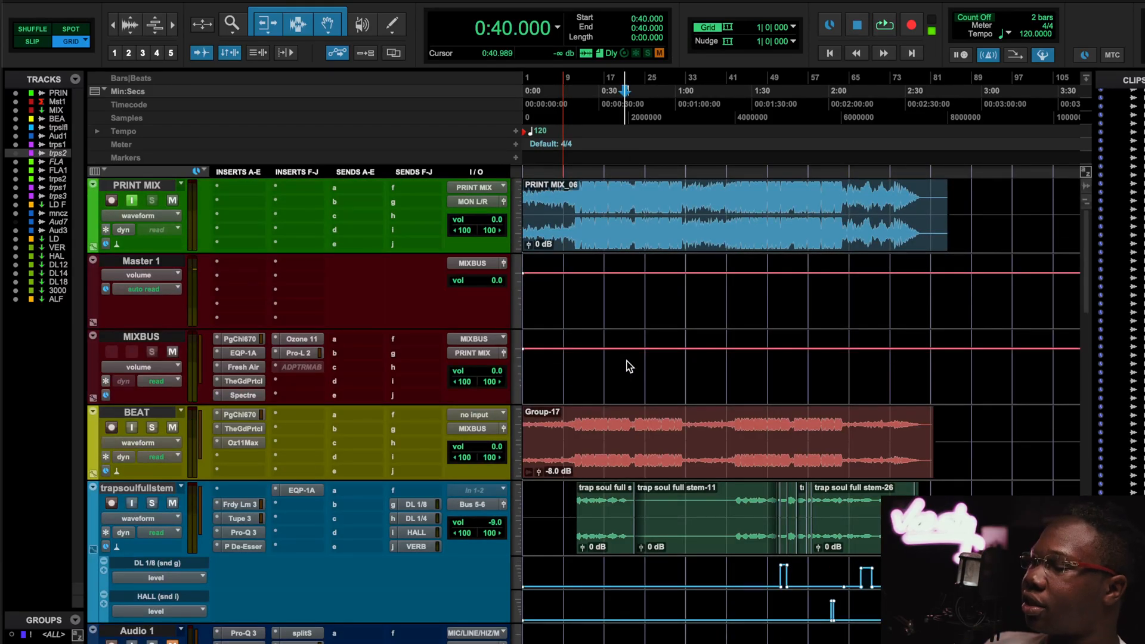
{"action": "scroll", "coordinate": [629, 366], "scroll_direction": "down", "scroll_amount": 2}
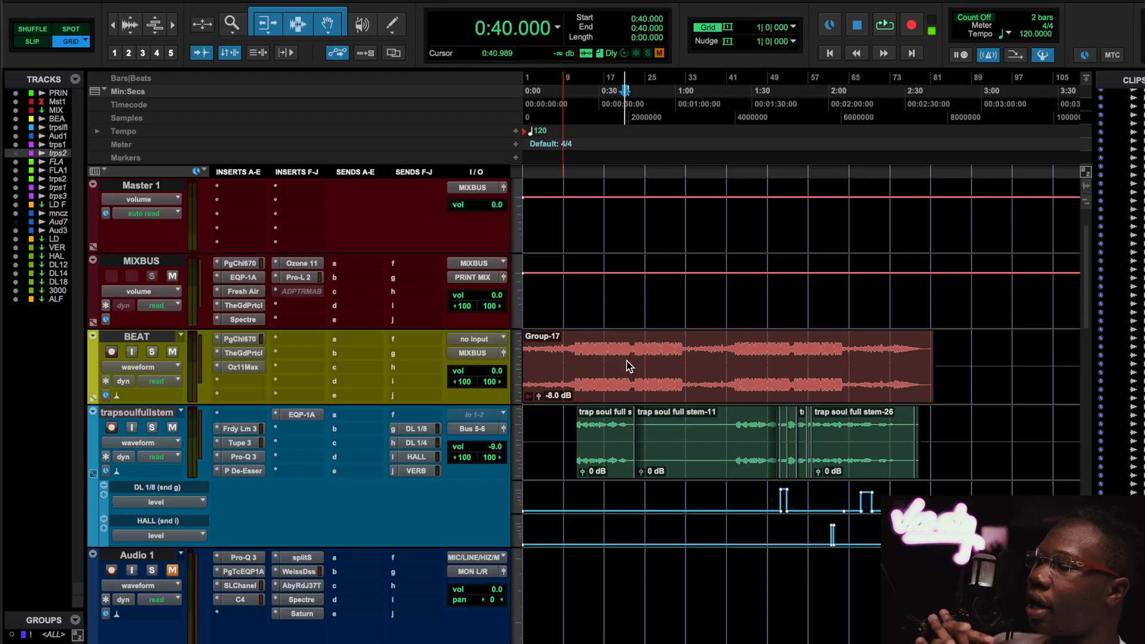
{"action": "left_click", "coordinate": [573, 88]}
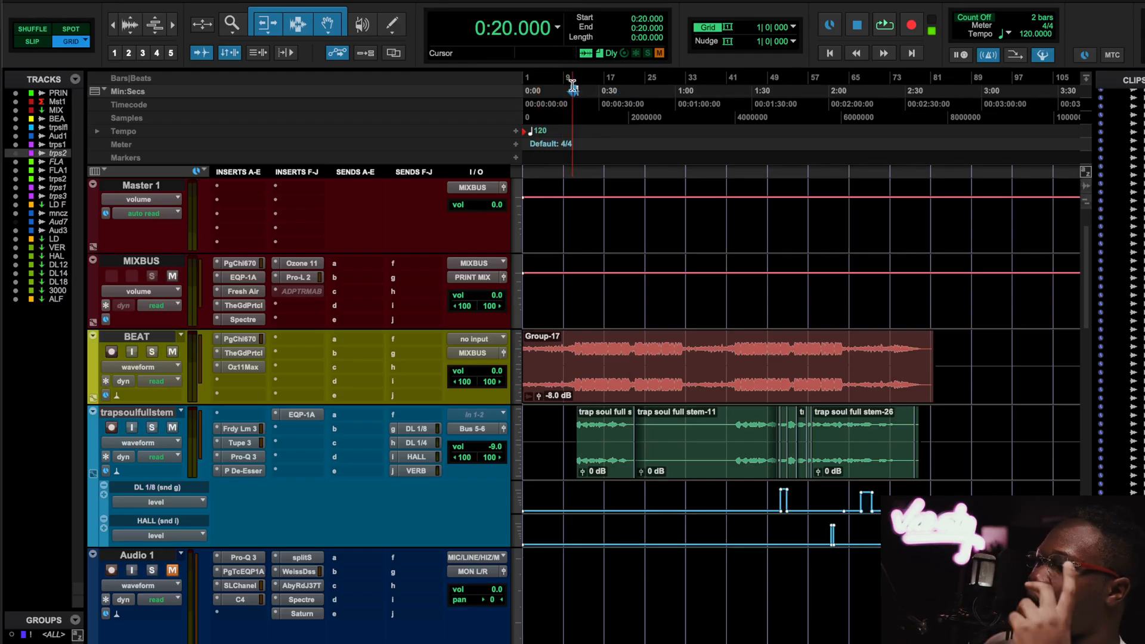
Open the Pro-Q 3 equalizer insert on the Audio 1 track to examine its EQ curve.
{"action": "scroll", "coordinate": [567, 275], "scroll_direction": "down", "scroll_amount": 5}
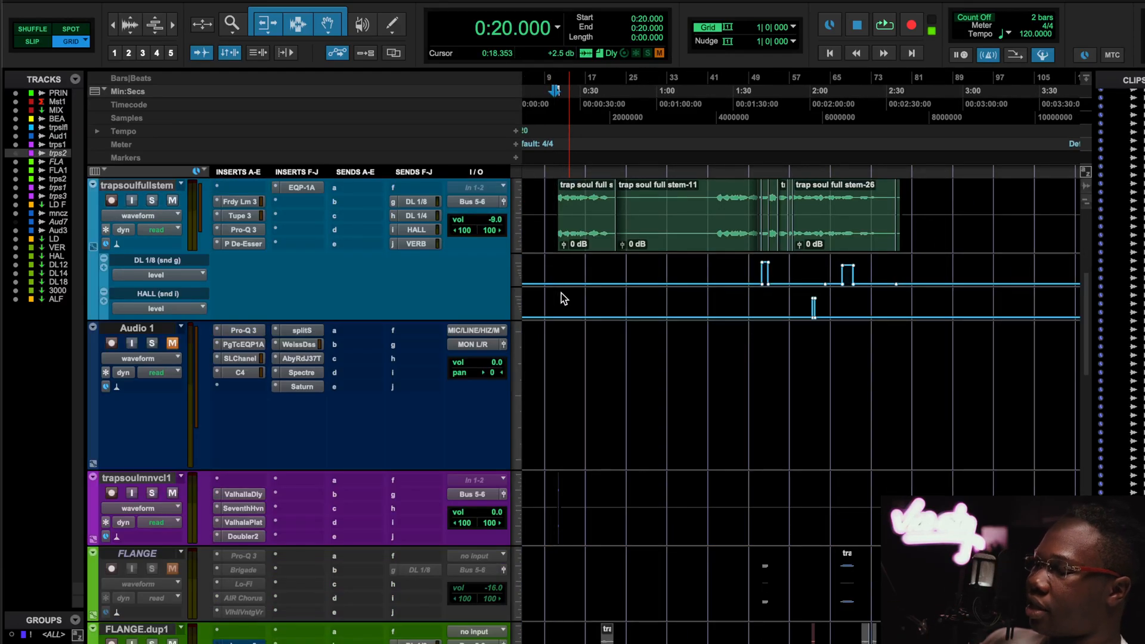
{"action": "left_click", "coordinate": [256, 331]}
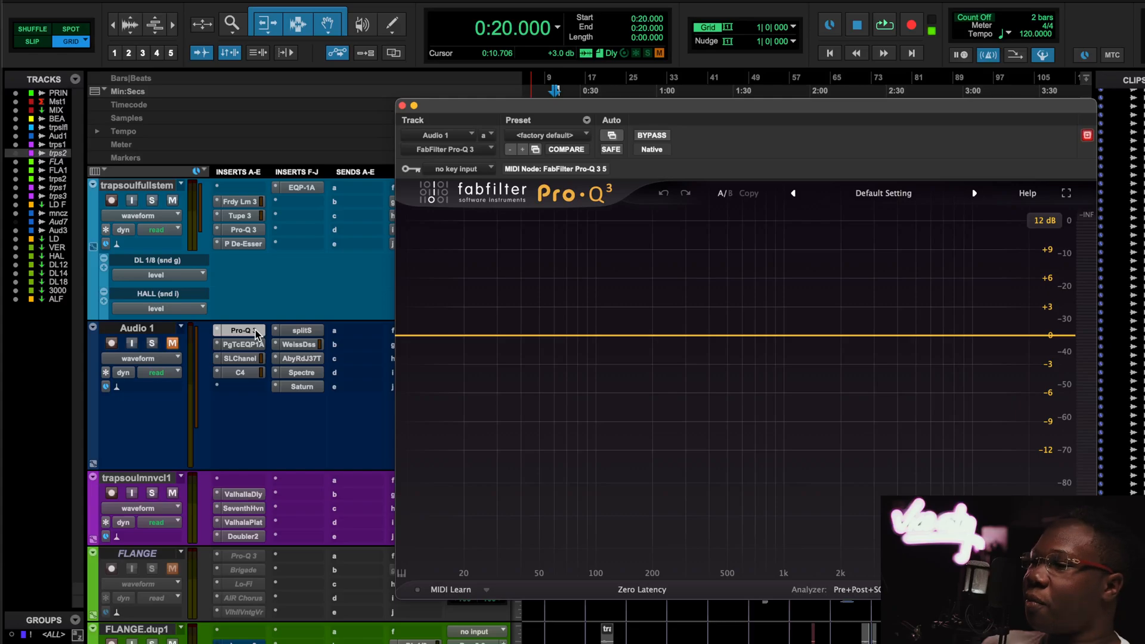
{"action": "left_click", "coordinate": [255, 330]}
{"action": "left_click", "coordinate": [255, 331]}
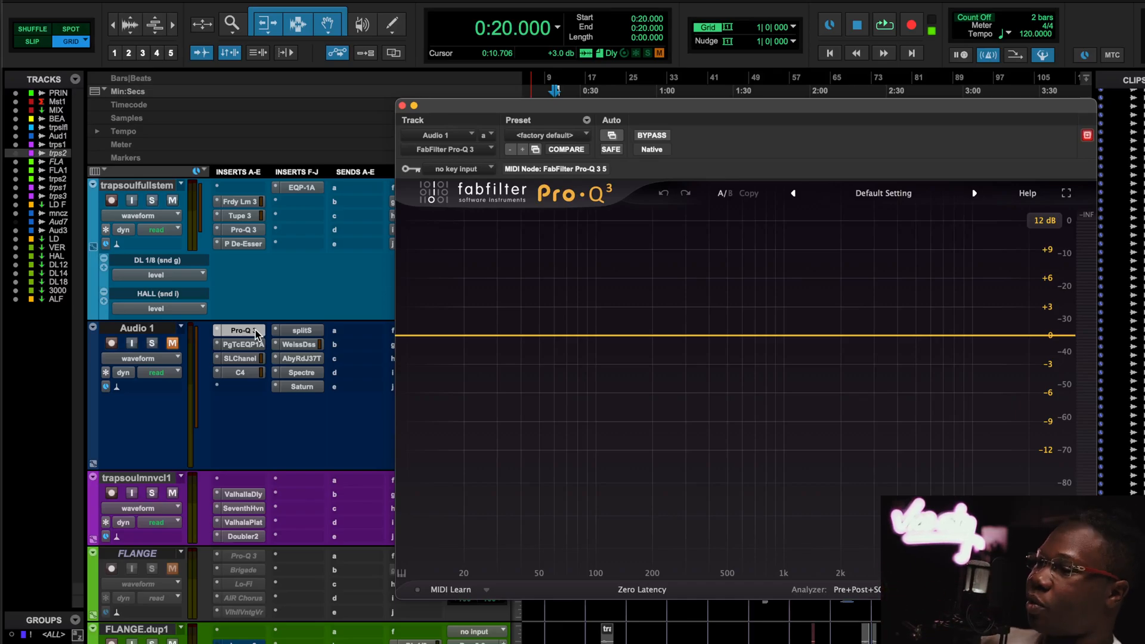
{"action": "left_click", "coordinate": [255, 331]}
{"action": "left_click", "coordinate": [255, 331]}
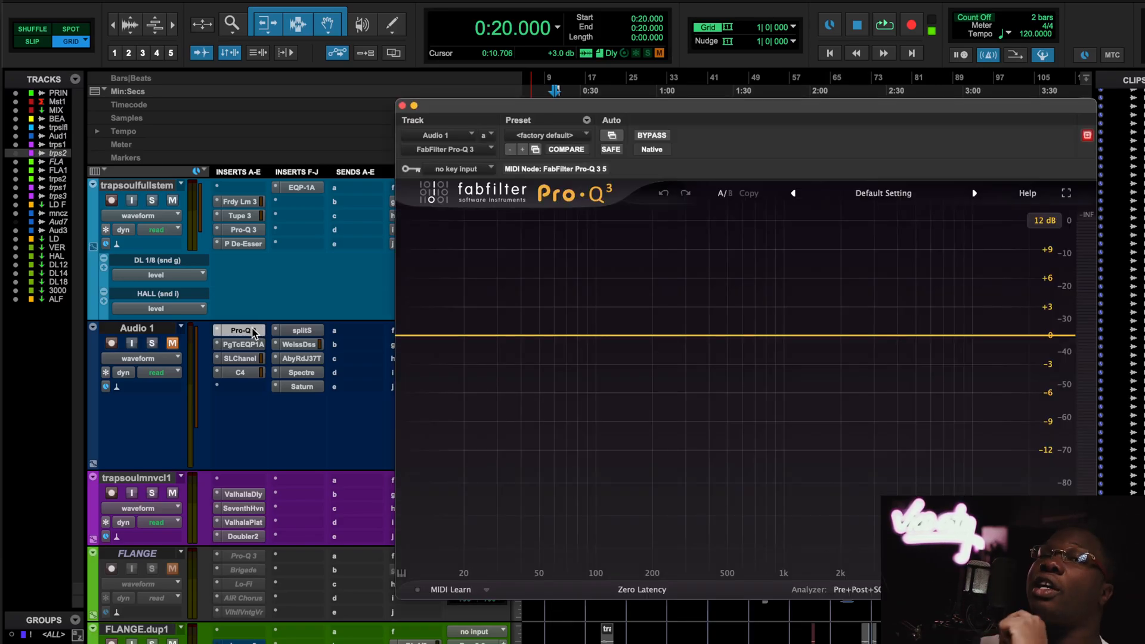
On Audio 1's PuigTec EQP1A, set the low boost to about 4, high frequency to 10 KCS and high boost to about 2.
{"action": "left_click", "coordinate": [256, 347]}
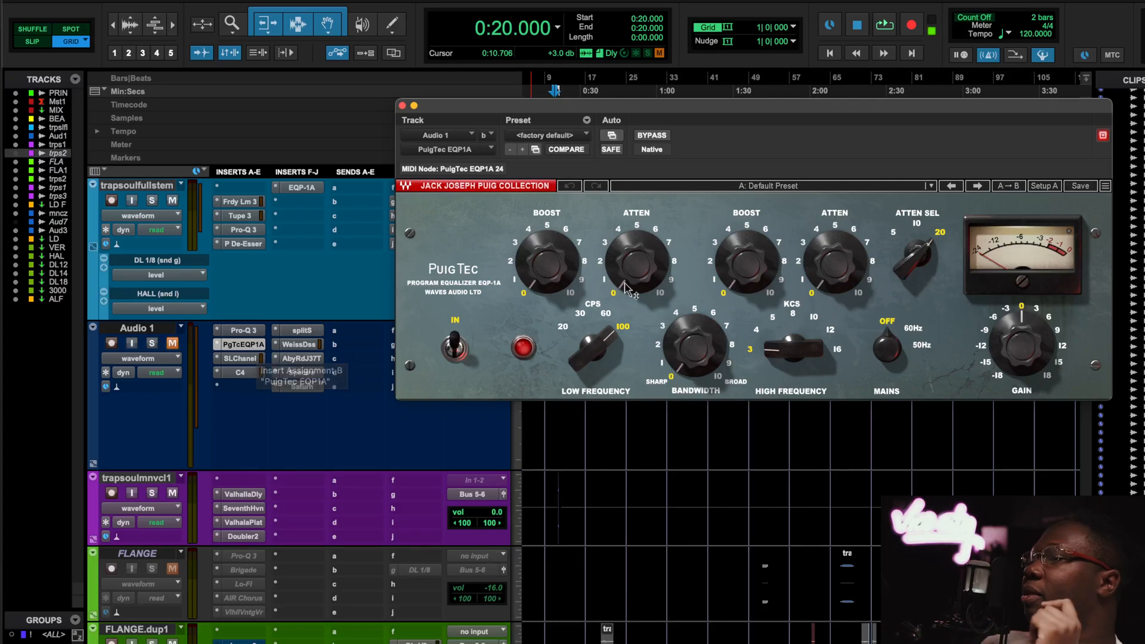
{"action": "scroll", "coordinate": [547, 262], "scroll_direction": "up", "scroll_amount": 10}
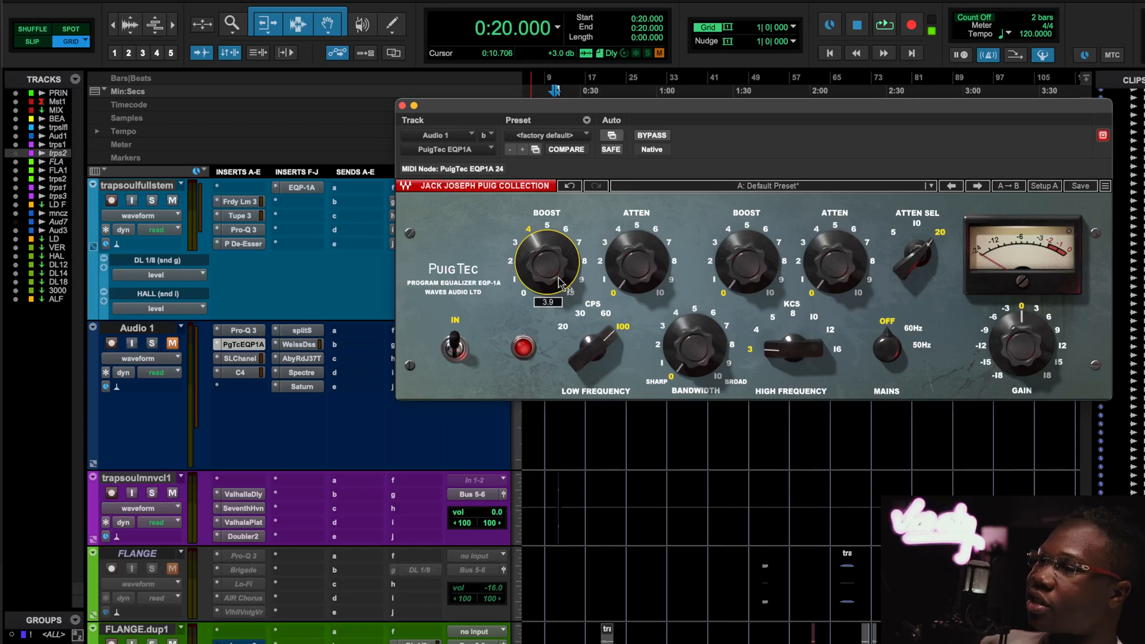
{"action": "left_click_drag", "start_coordinate": [792, 356], "coordinate": [792, 325]}
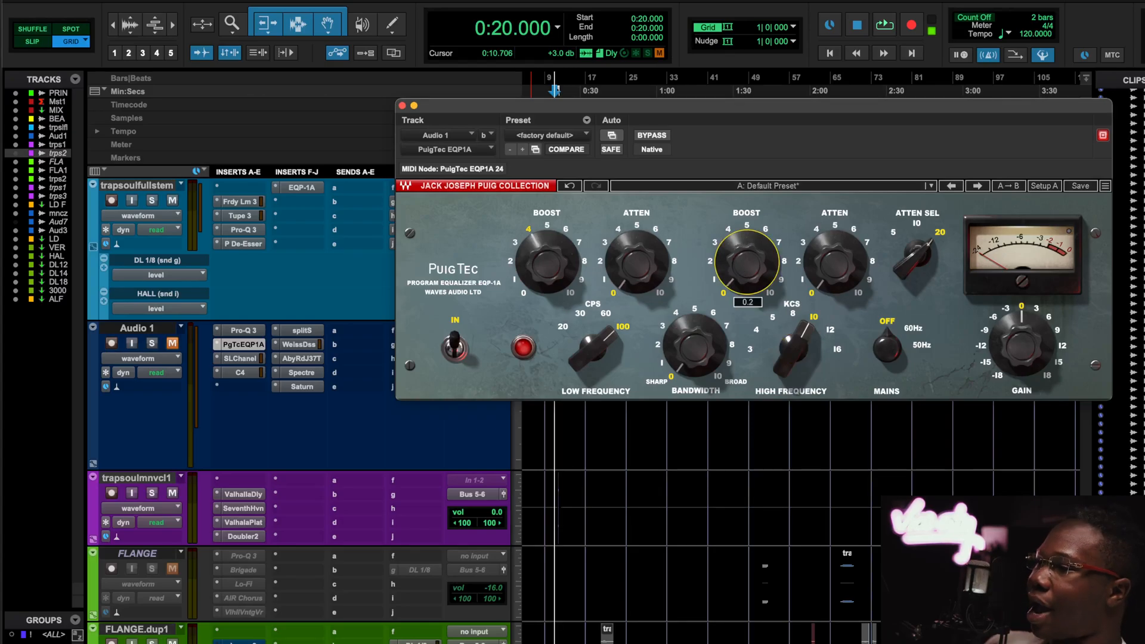
{"action": "left_click_drag", "start_coordinate": [746, 266], "coordinate": [746, 258]}
{"action": "left_click", "coordinate": [793, 347]}
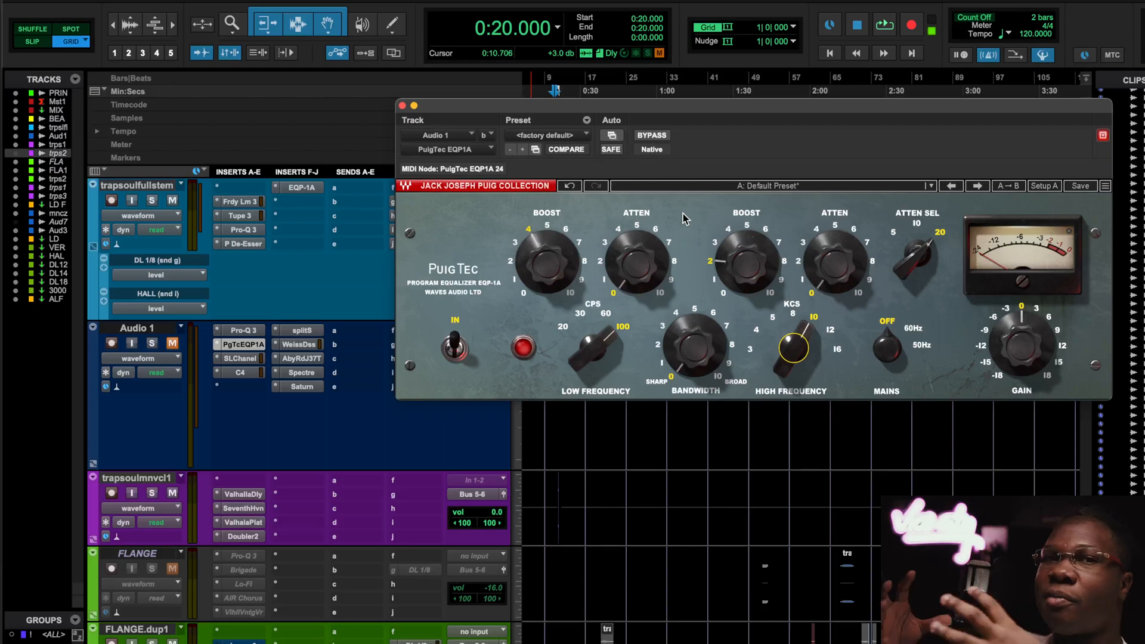
On Audio 1's SSLChannel, set the compressor threshold to -20 and the ratio to 2.5.
{"action": "left_click", "coordinate": [240, 359]}
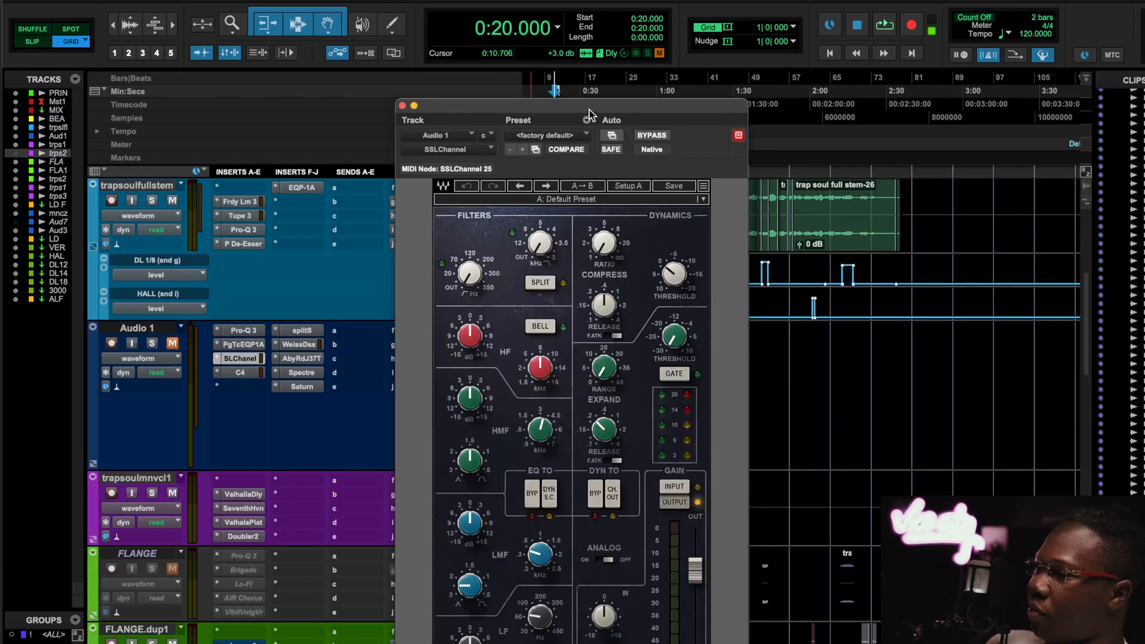
{"action": "left_click_drag", "start_coordinate": [589, 110], "coordinate": [577, 32]}
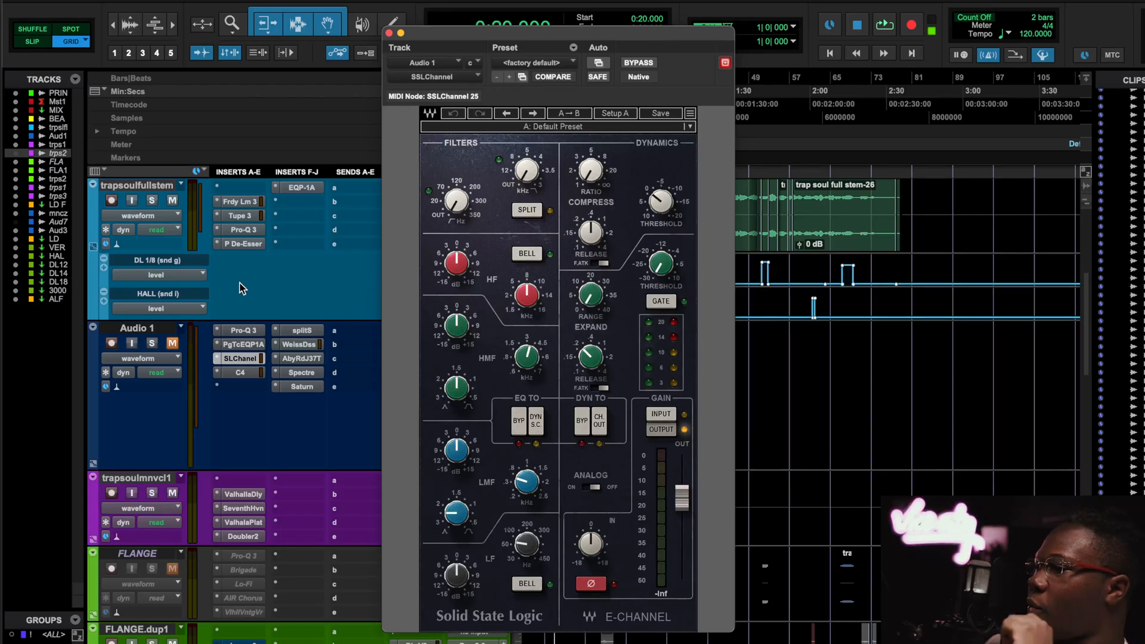
{"action": "left_click_drag", "start_coordinate": [663, 207], "coordinate": [664, 194]}
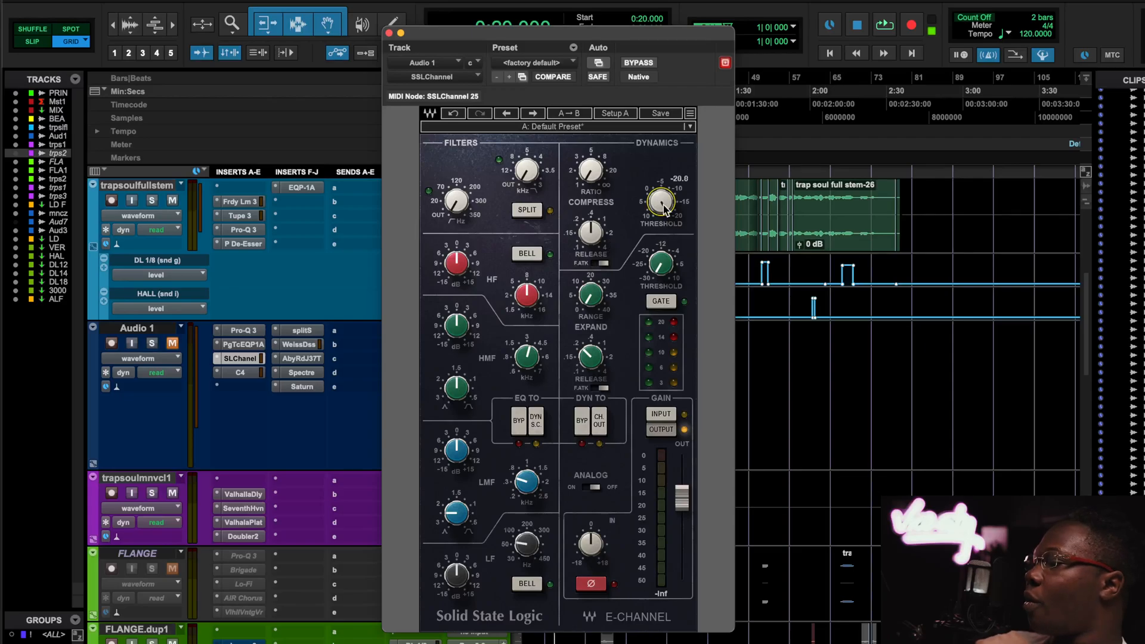
{"action": "left_click_drag", "start_coordinate": [587, 172], "coordinate": [595, 176]}
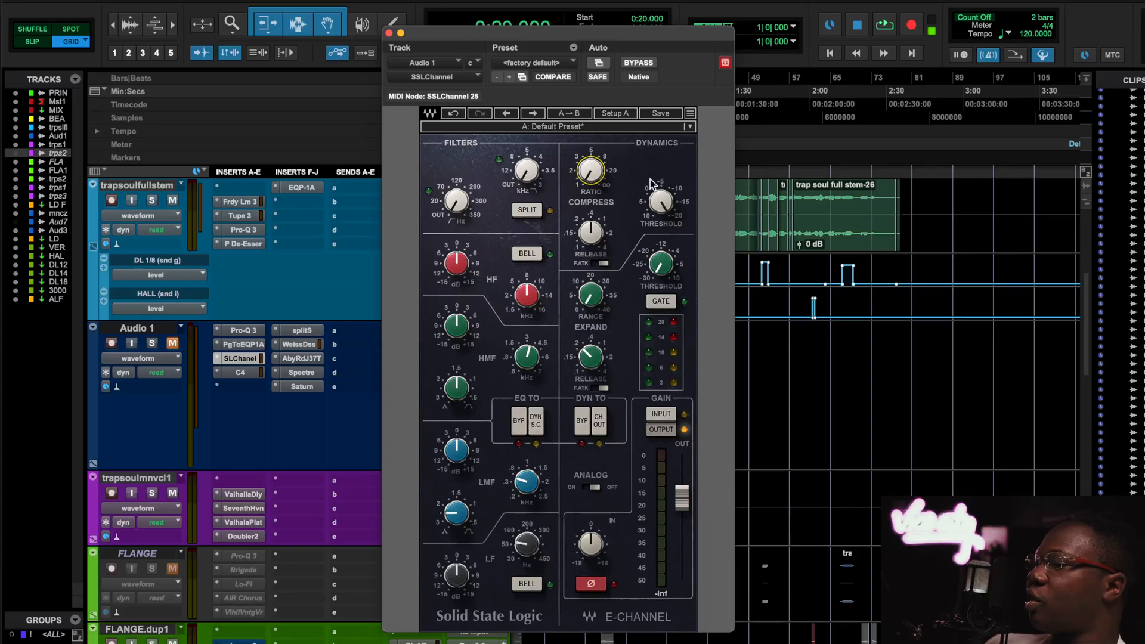
{"action": "left_click", "coordinate": [671, 209]}
{"action": "left_click", "coordinate": [590, 170]}
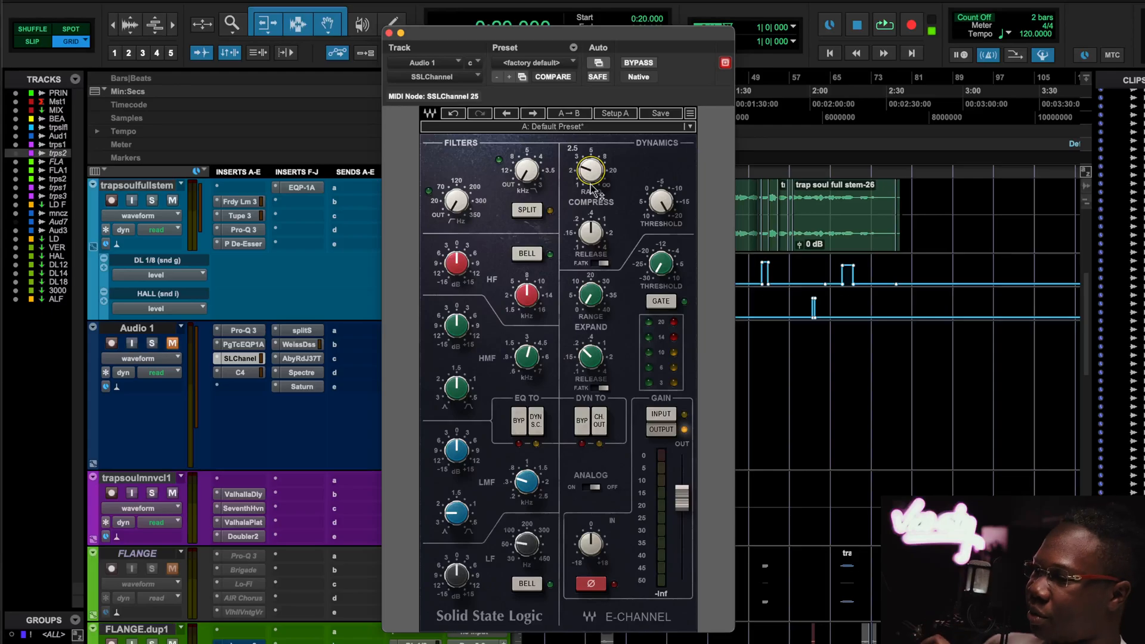
{"action": "left_click", "coordinate": [457, 258]}
{"action": "left_click_drag", "start_coordinate": [456, 248], "coordinate": [455, 242]}
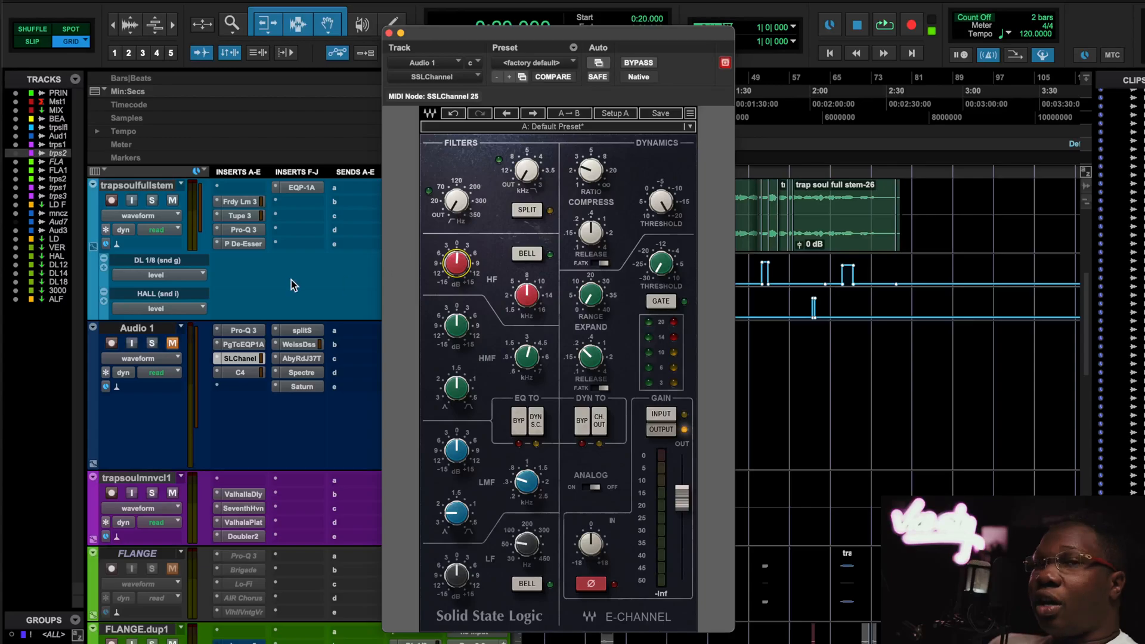
Compare the Pro-Q 3 and SSLChannel inserts on Audio 1.
{"action": "left_click", "coordinate": [241, 328]}
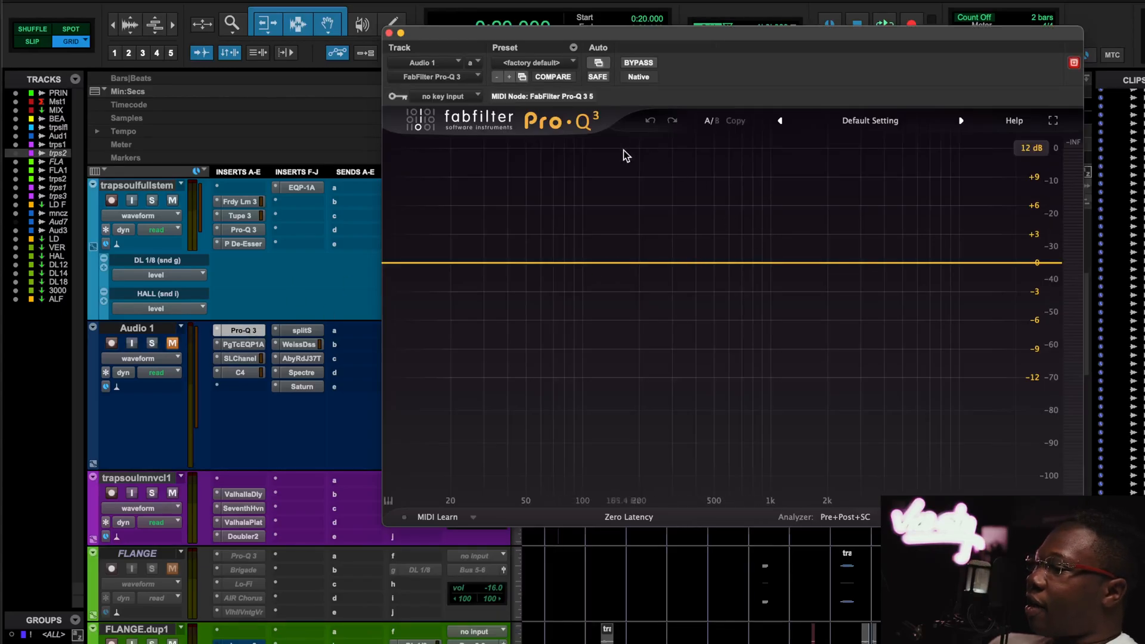
{"action": "left_click", "coordinate": [242, 359]}
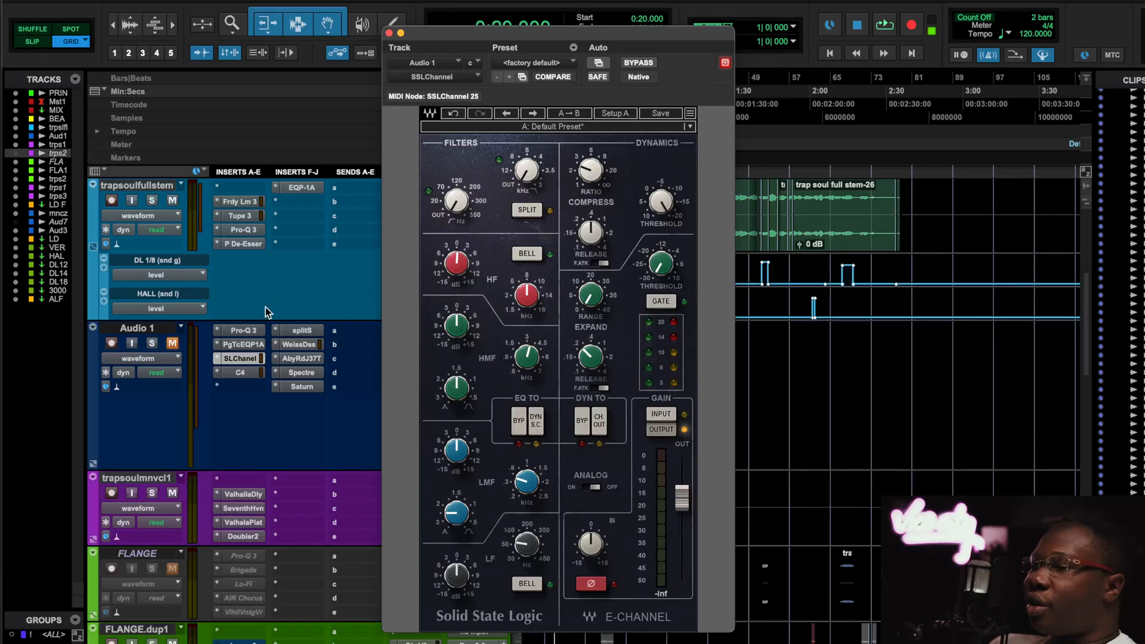
{"action": "left_click", "coordinate": [244, 330]}
{"action": "left_click", "coordinate": [246, 331]}
{"action": "left_click", "coordinate": [248, 360]}
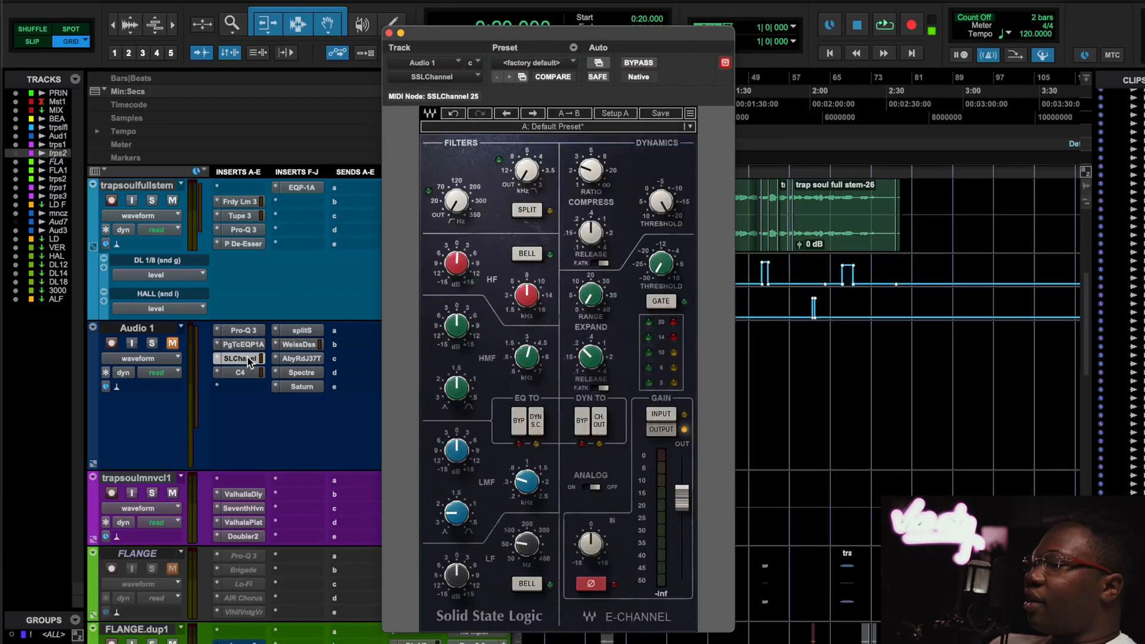
On Audio 1's C4 with the Pop vocal preset, adjust the master Range so the bands sit at about -1.9.
{"action": "left_click", "coordinate": [242, 372]}
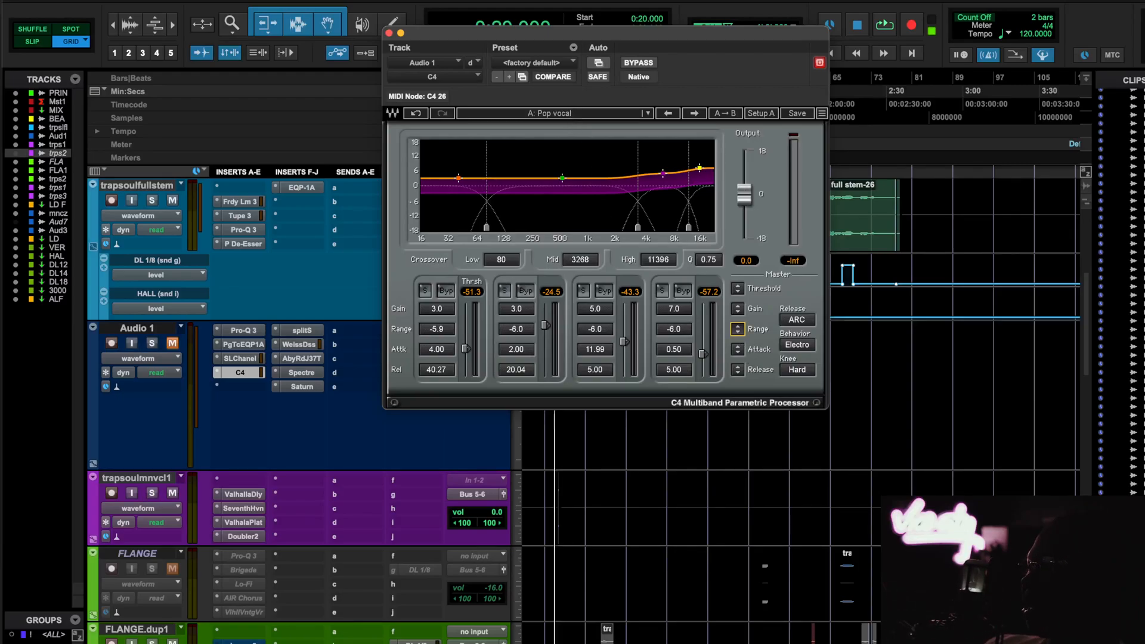
{"action": "left_click_drag", "start_coordinate": [738, 329], "coordinate": [738, 304]}
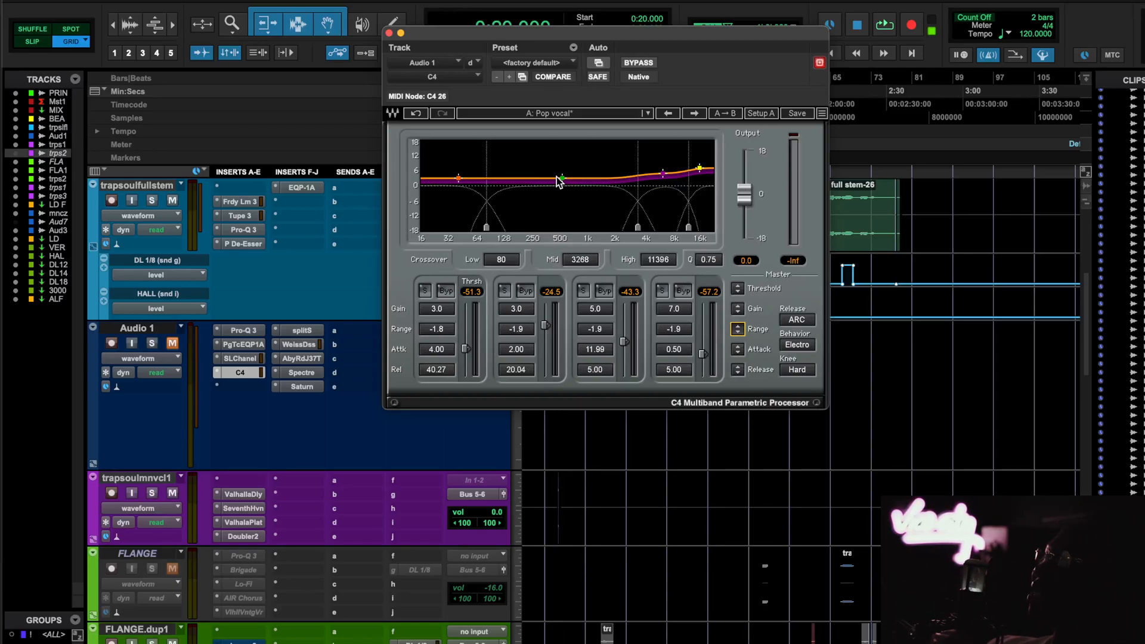
Move the splitS insert from Audio 1 to insert slot g of the trapsoulfullstem track.
{"action": "left_click", "coordinate": [301, 329]}
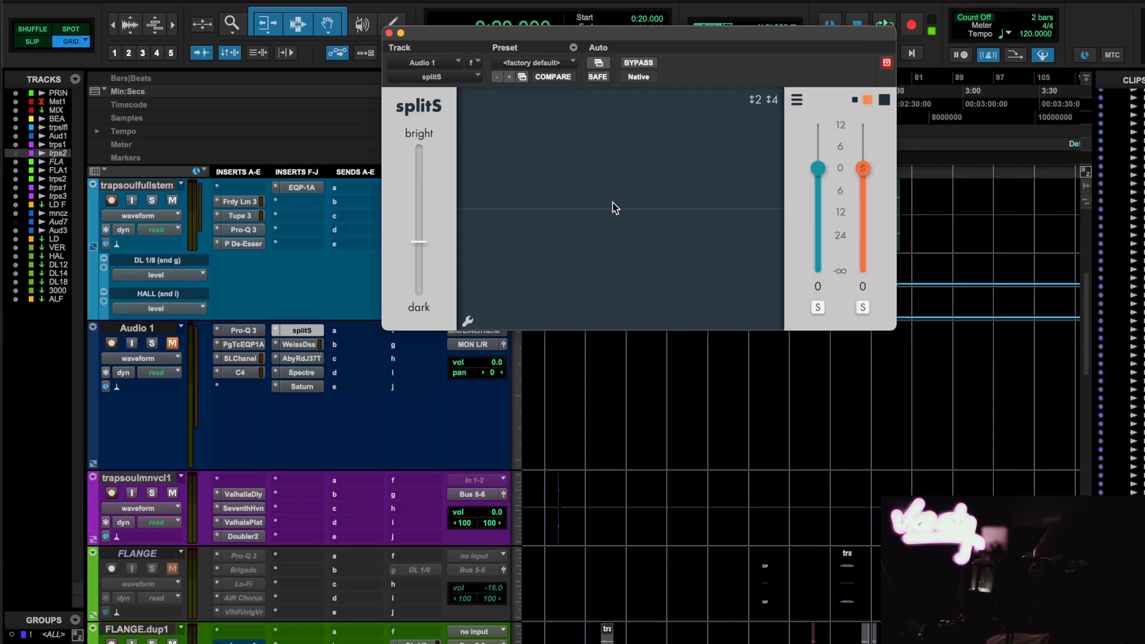
{"action": "scroll", "coordinate": [634, 450], "scroll_direction": "up", "scroll_amount": 5}
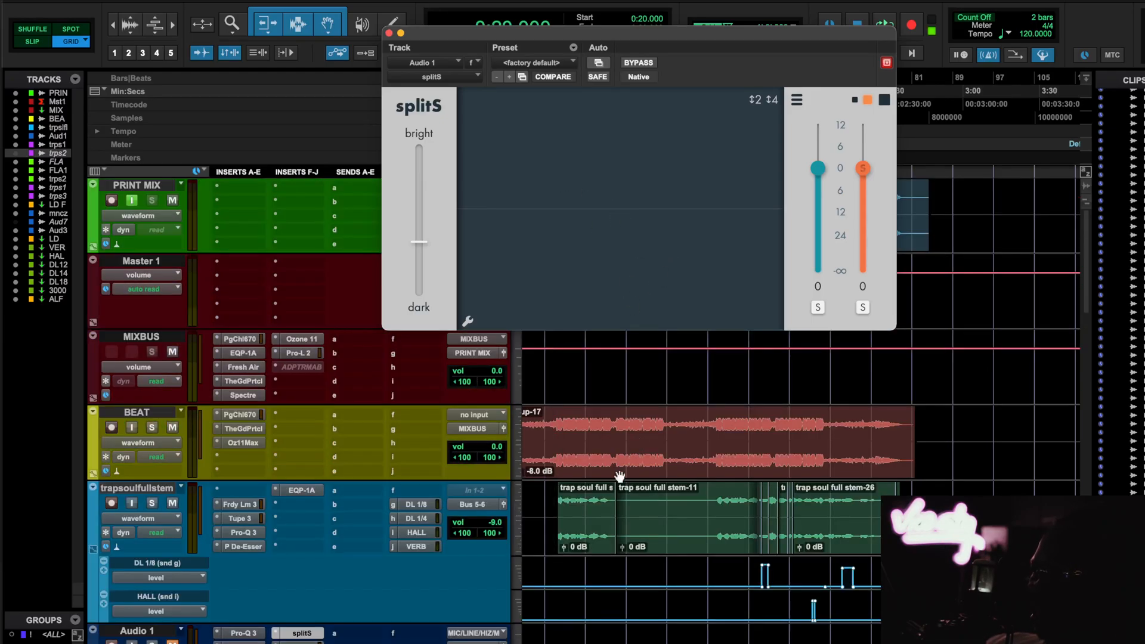
{"action": "scroll", "coordinate": [607, 488], "scroll_direction": "down", "scroll_amount": 5}
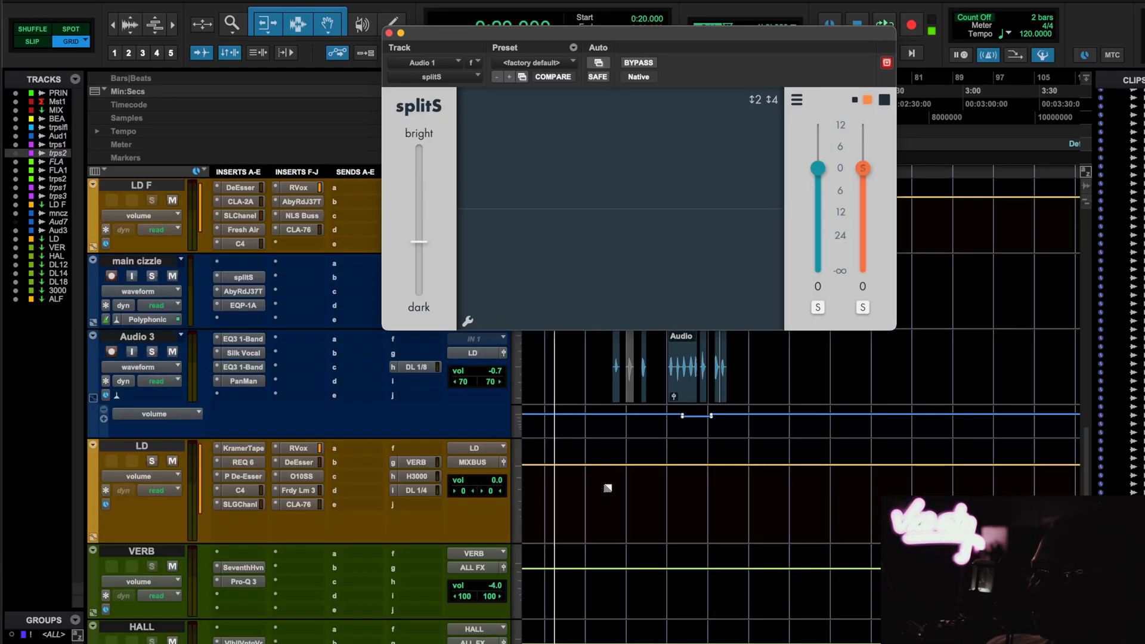
{"action": "scroll", "coordinate": [607, 488], "scroll_direction": "down", "scroll_amount": 3}
{"action": "scroll", "coordinate": [607, 488], "scroll_direction": "up", "scroll_amount": 5}
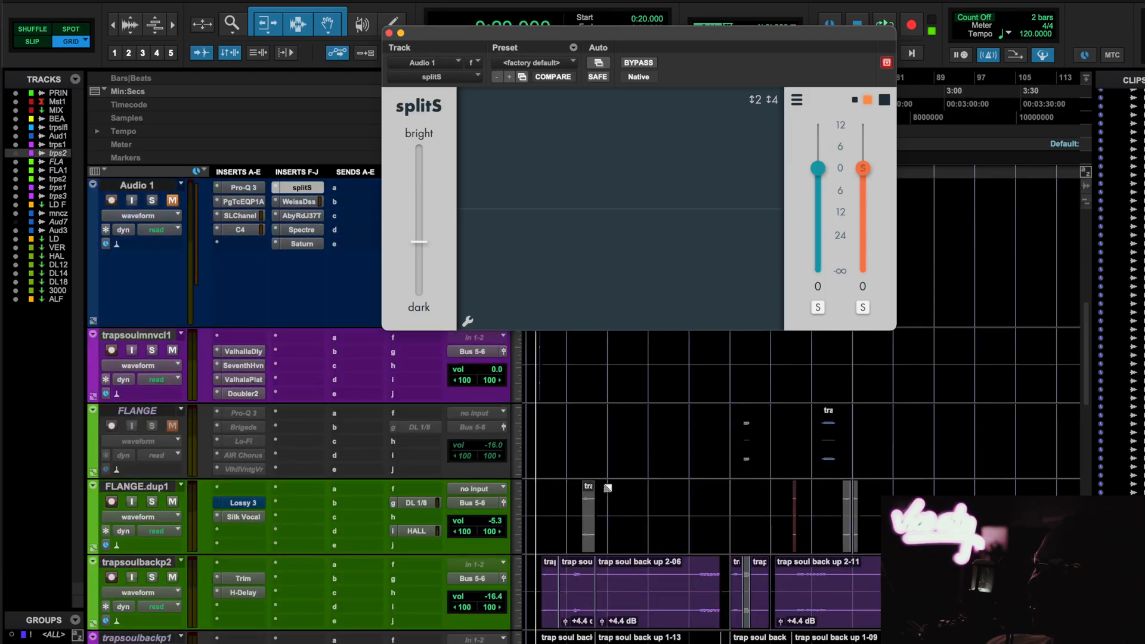
{"action": "scroll", "coordinate": [608, 487], "scroll_direction": "up", "scroll_amount": 3}
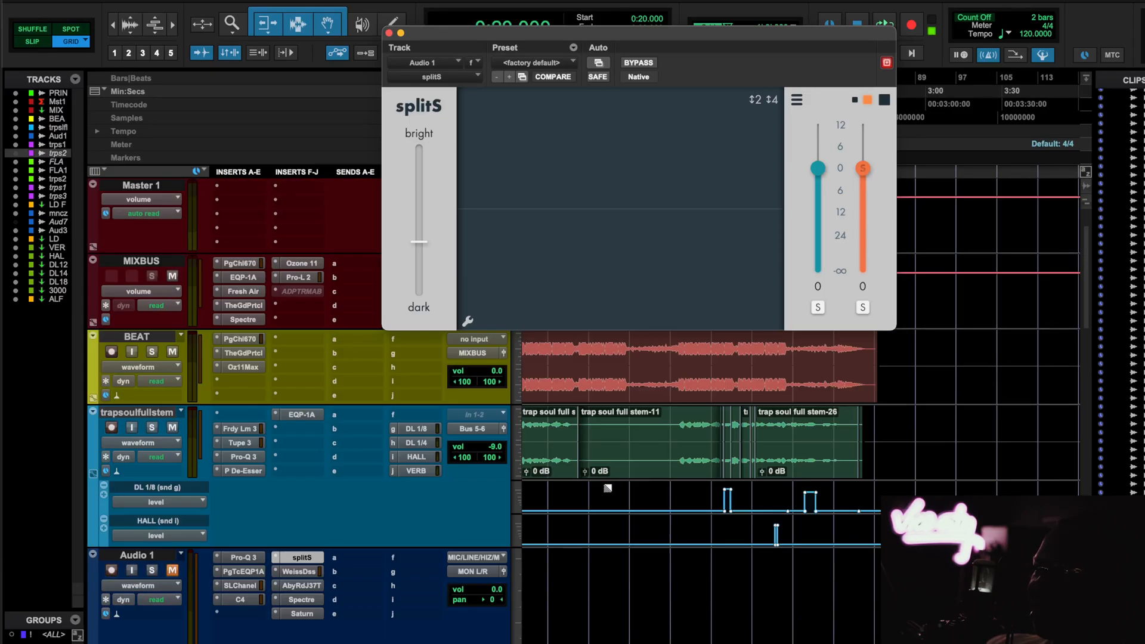
{"action": "left_click_drag", "start_coordinate": [316, 500], "coordinate": [311, 429]}
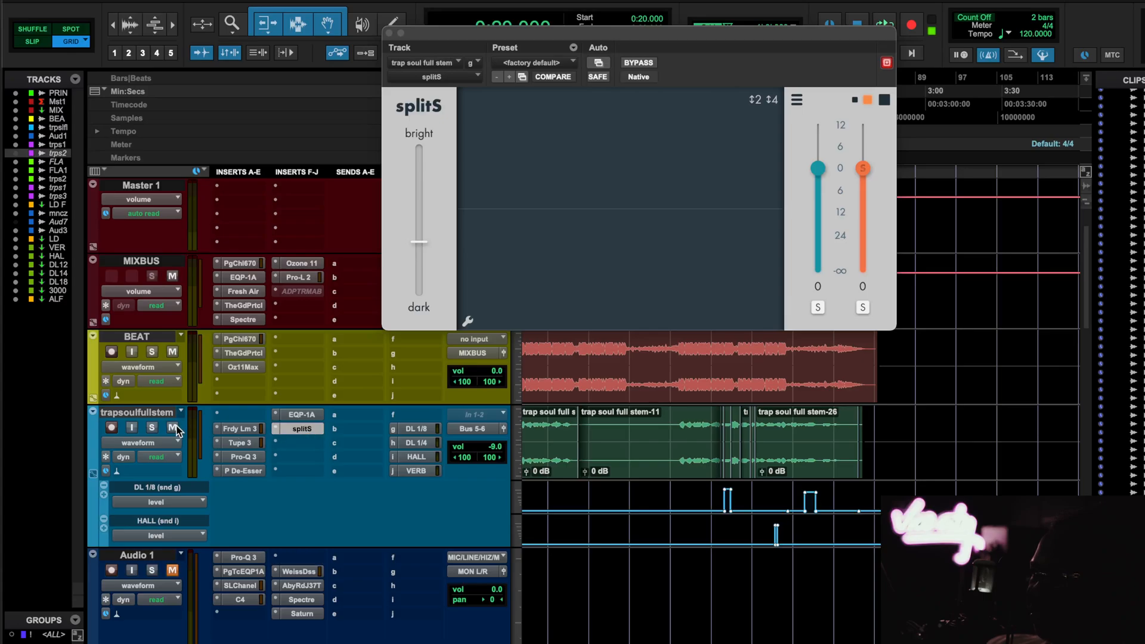
Audition the trapsoulfullstem vocal through splitS by playing the session twice from the 0:20 mark.
{"action": "key", "text": "space"}
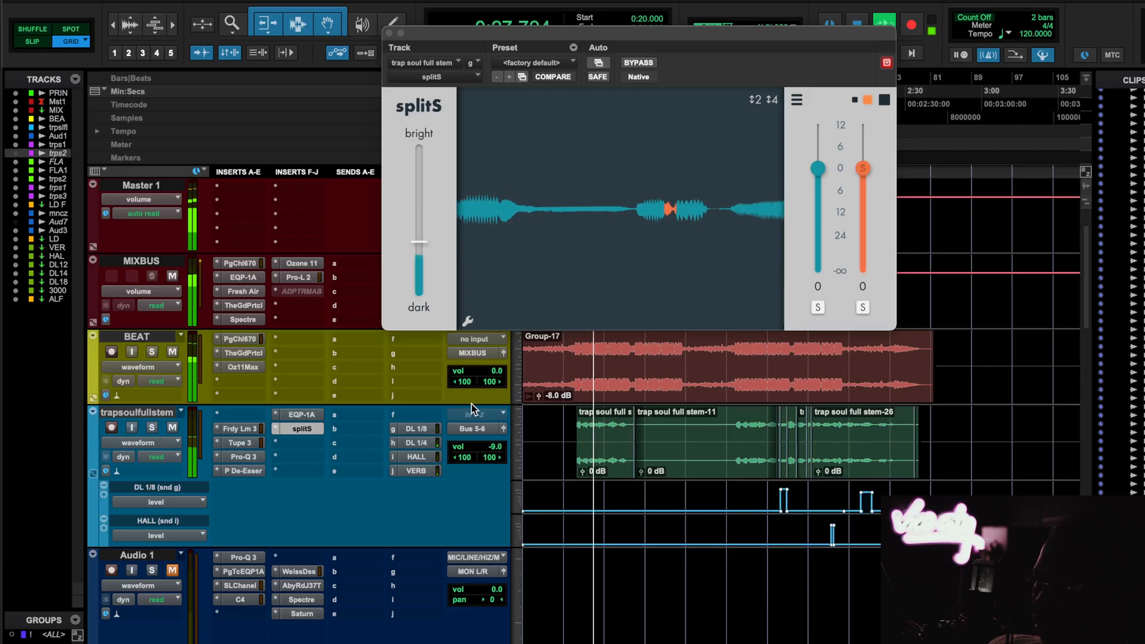
{"action": "key", "text": "space"}
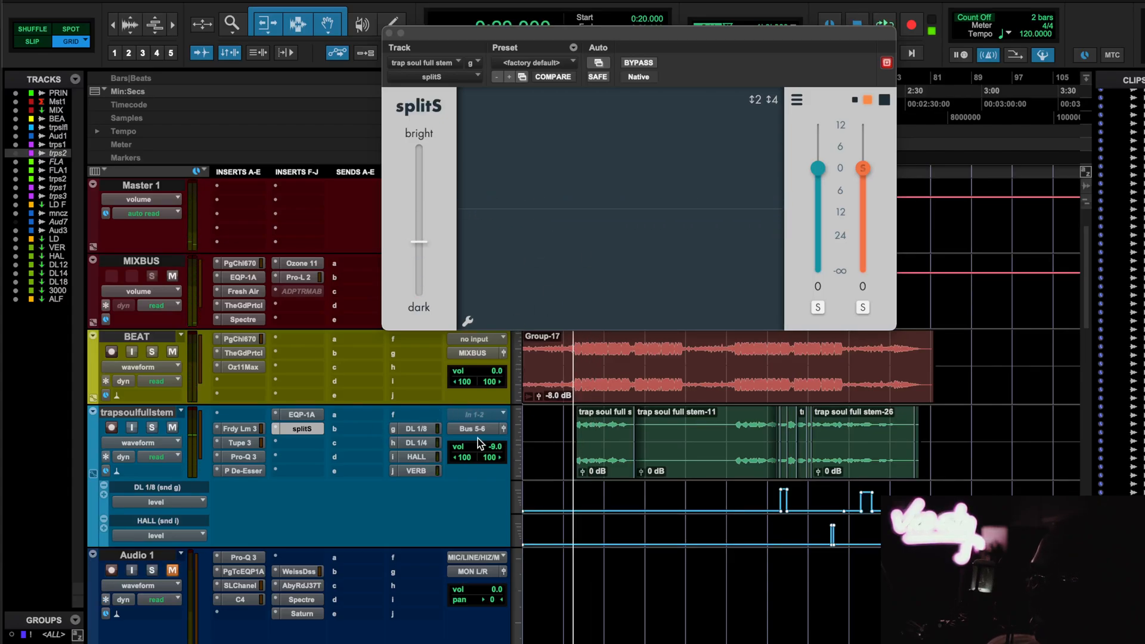
{"action": "scroll", "coordinate": [477, 438], "scroll_direction": "up", "scroll_amount": 2}
{"action": "scroll", "coordinate": [477, 438], "scroll_direction": "down", "scroll_amount": 10}
{"action": "scroll", "coordinate": [478, 444], "scroll_direction": "down", "scroll_amount": 5}
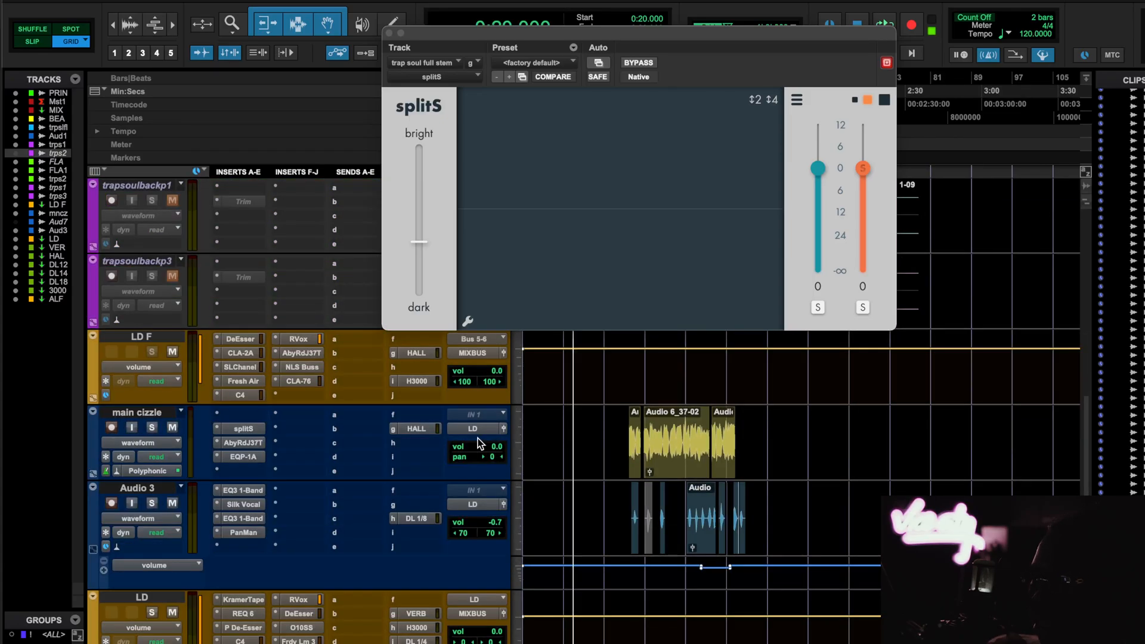
{"action": "scroll", "coordinate": [478, 444], "scroll_direction": "up", "scroll_amount": 10}
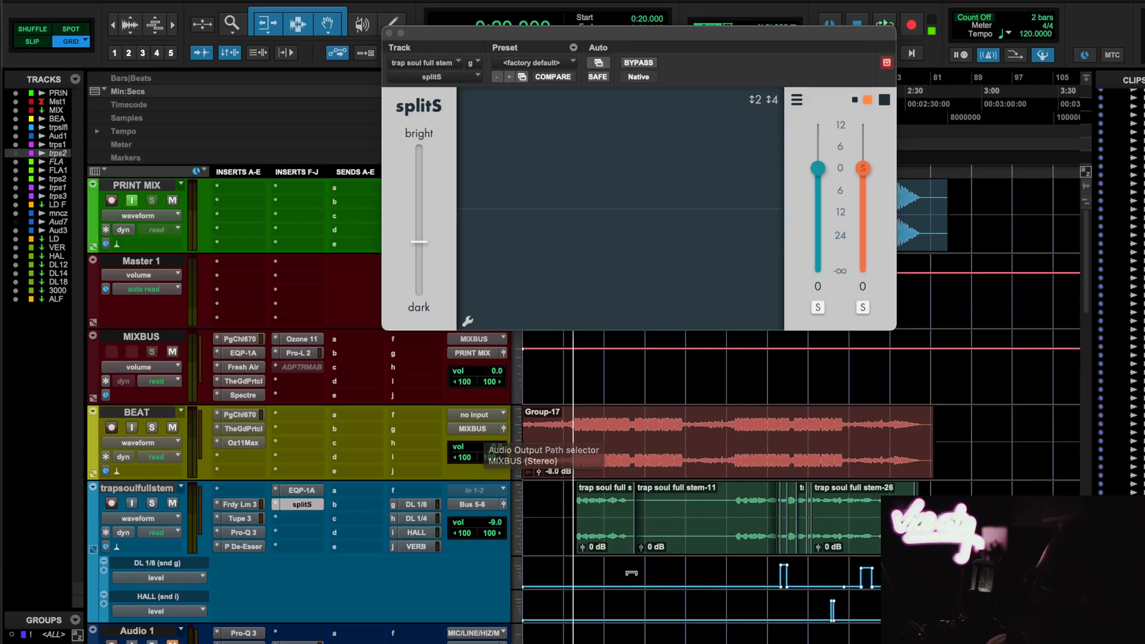
{"action": "key", "text": "space"}
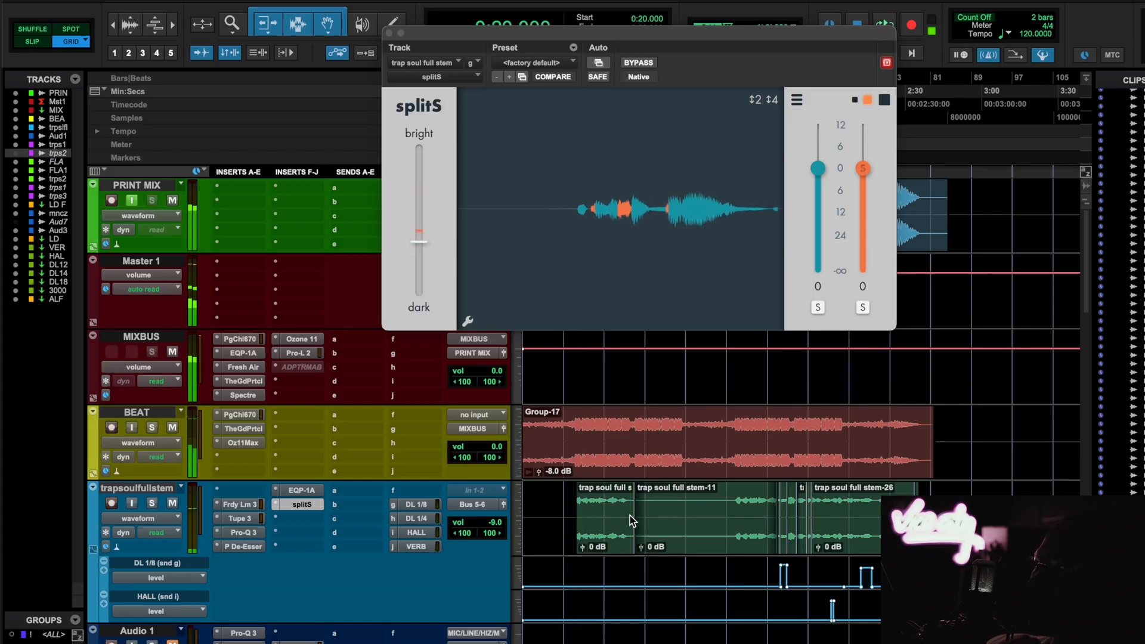
{"action": "key", "text": "space"}
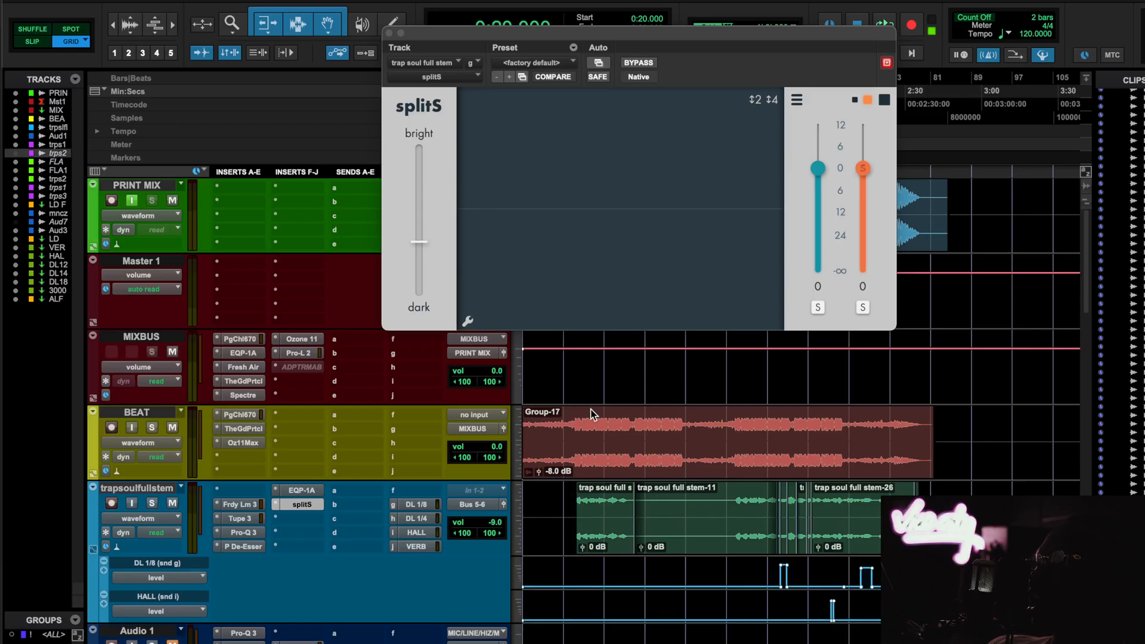
Review the WeissDss, AbyRdJ37T, Spectre and Saturn inserts on Audio 1, ending on the J37 tape plug-in.
{"action": "scroll", "coordinate": [635, 530], "scroll_direction": "up", "scroll_amount": 7}
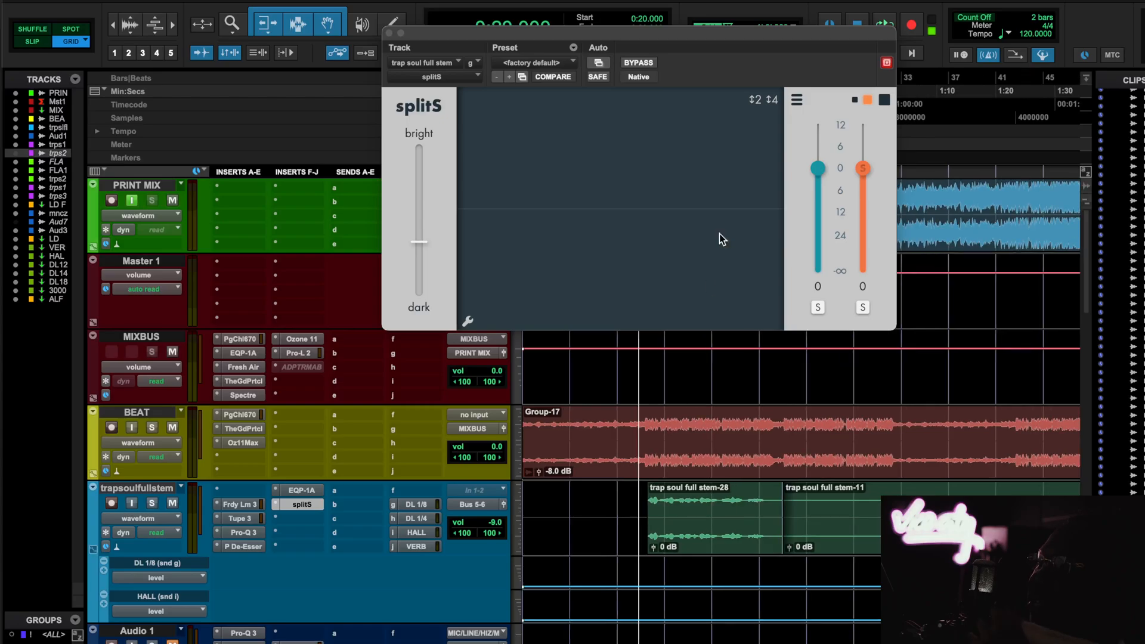
{"action": "scroll", "coordinate": [640, 370], "scroll_direction": "down", "scroll_amount": 3}
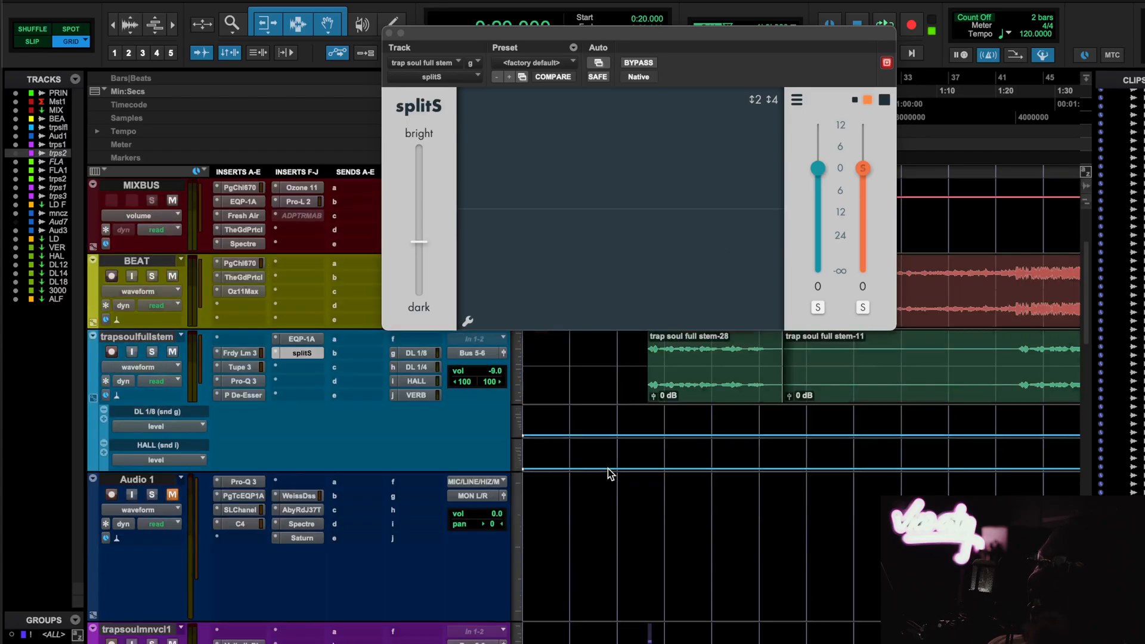
{"action": "left_click", "coordinate": [298, 495]}
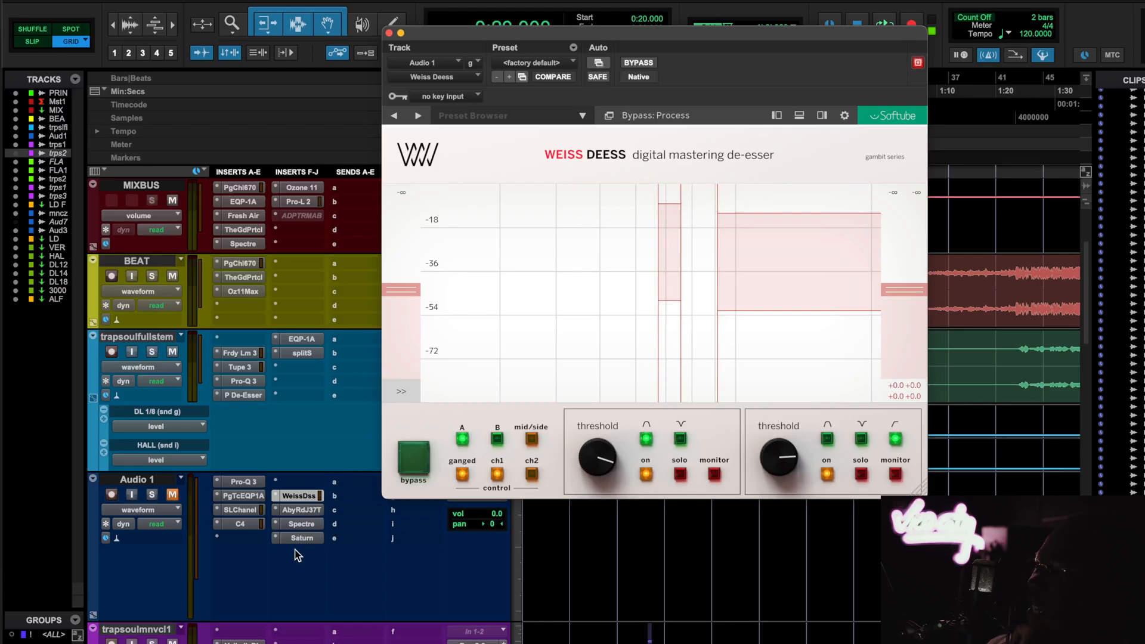
{"action": "left_click", "coordinate": [321, 510]}
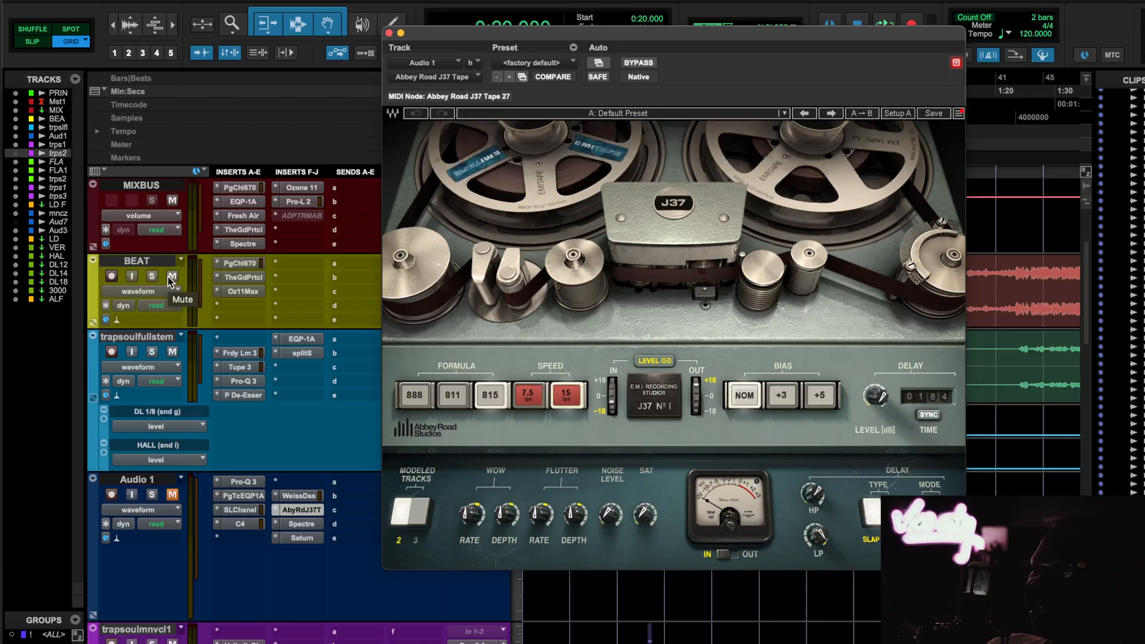
{"action": "left_click", "coordinate": [303, 524]}
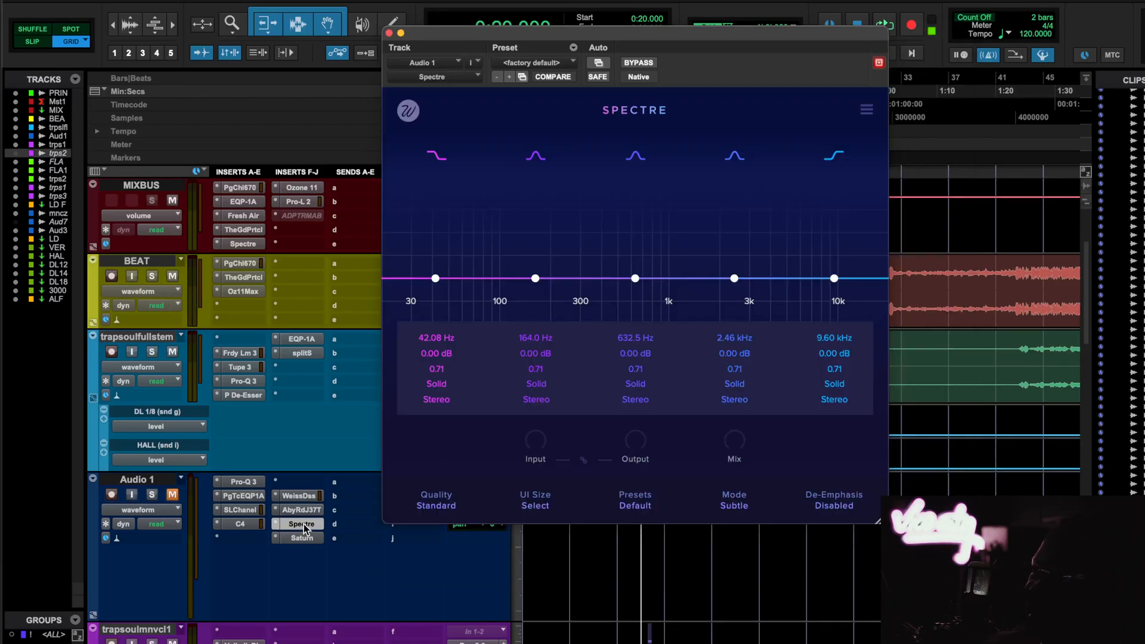
{"action": "left_click", "coordinate": [303, 539]}
{"action": "left_click", "coordinate": [309, 538]}
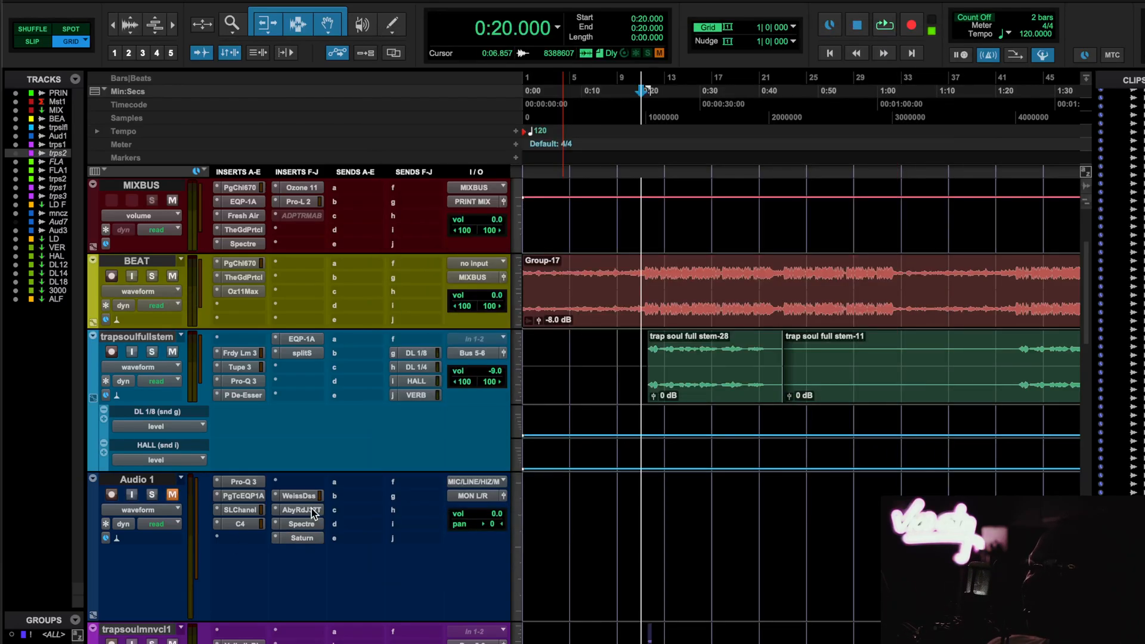
{"action": "left_click", "coordinate": [311, 508]}
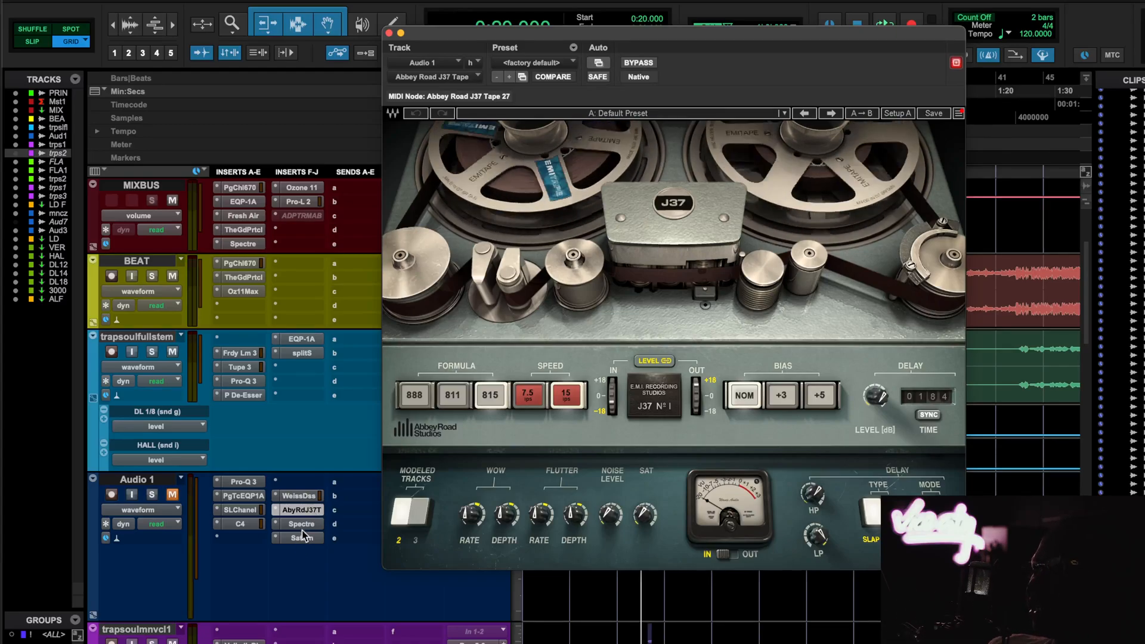
On Audio 1's Spectre, boost the third band by about 1.23 dB at 13.50 kHz and compare it with the Pro-Q 3 insert.
{"action": "left_click", "coordinate": [301, 523]}
{"action": "left_click_drag", "start_coordinate": [634, 278], "coordinate": [859, 269]}
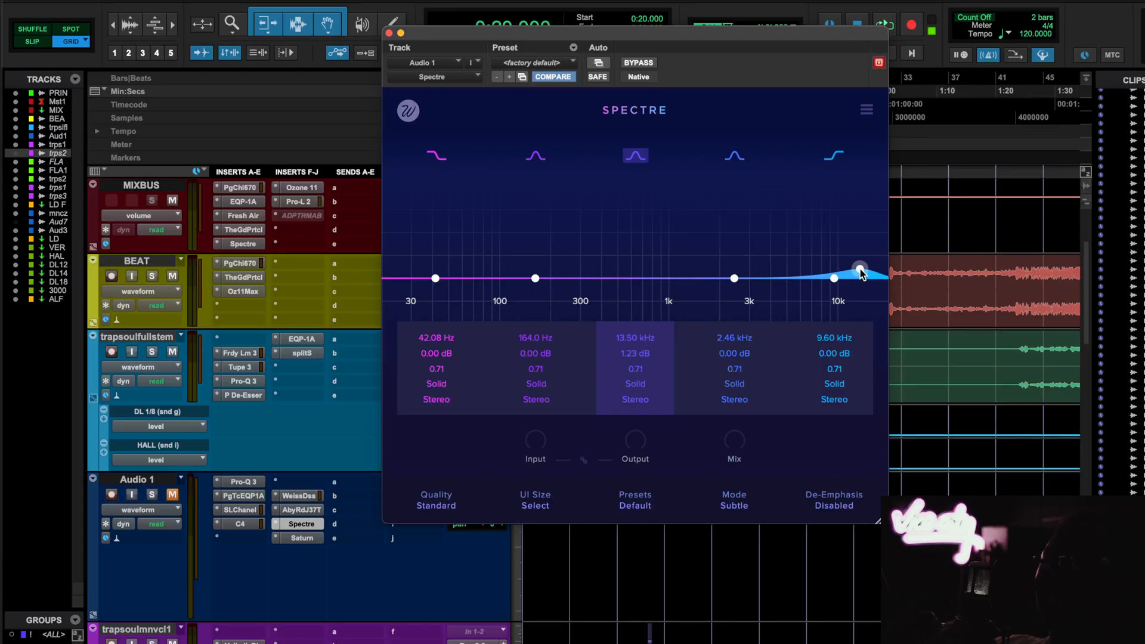
{"action": "left_click", "coordinate": [258, 481]}
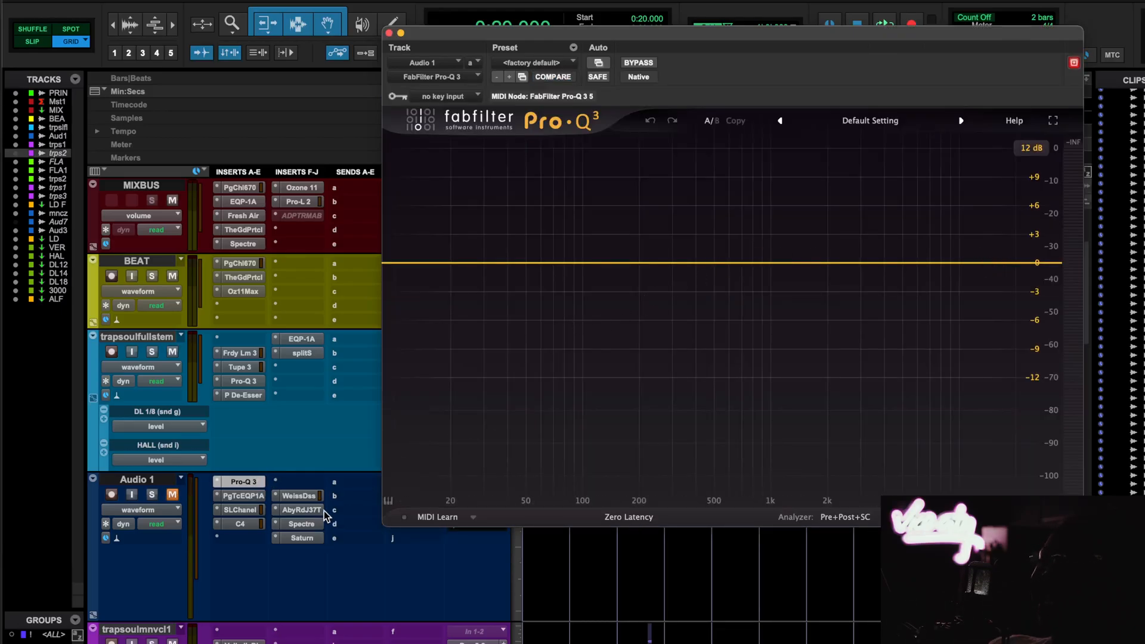
{"action": "left_click", "coordinate": [316, 523]}
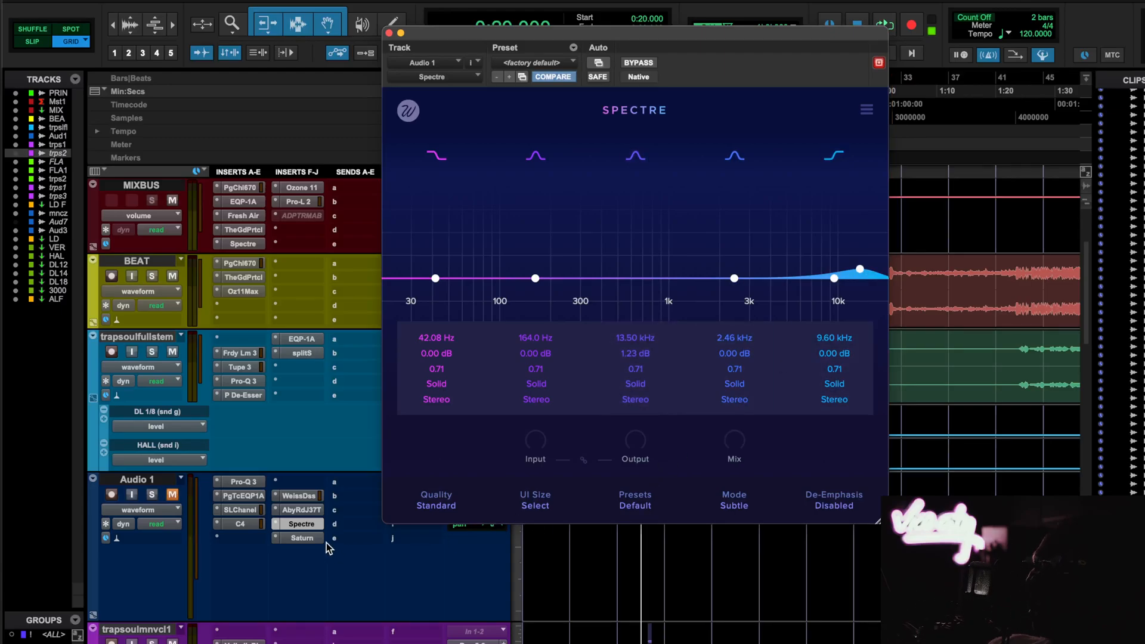
Browse the reverb presets of the ValhallaDelay insert on trapsoulmnvcl1 without loading one, and close the plug-in.
{"action": "scroll", "coordinate": [328, 547], "scroll_direction": "down", "scroll_amount": 5}
{"action": "left_click", "coordinate": [255, 493]}
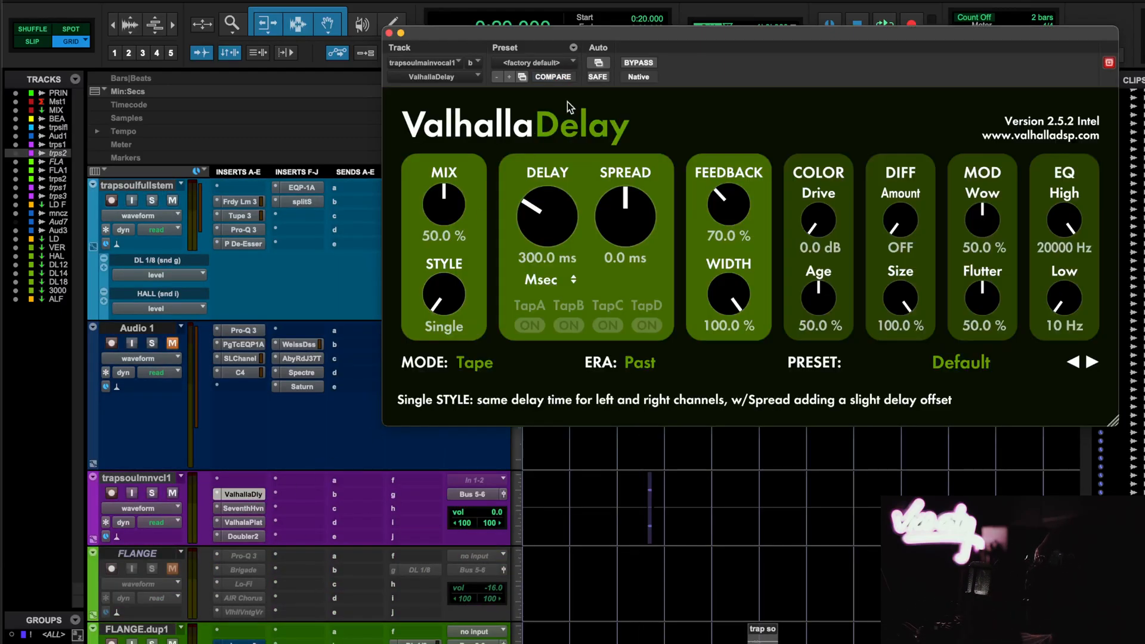
{"action": "left_click_drag", "start_coordinate": [671, 37], "coordinate": [555, 118]}
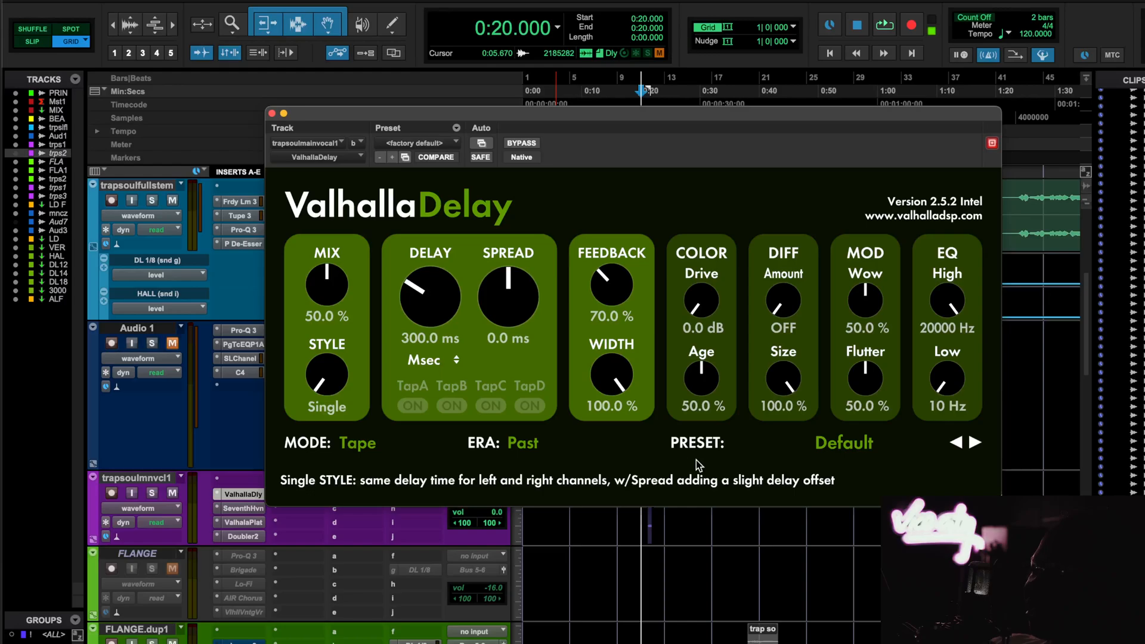
{"action": "left_click", "coordinate": [837, 446]}
{"action": "mouse_move", "coordinate": [764, 300]}
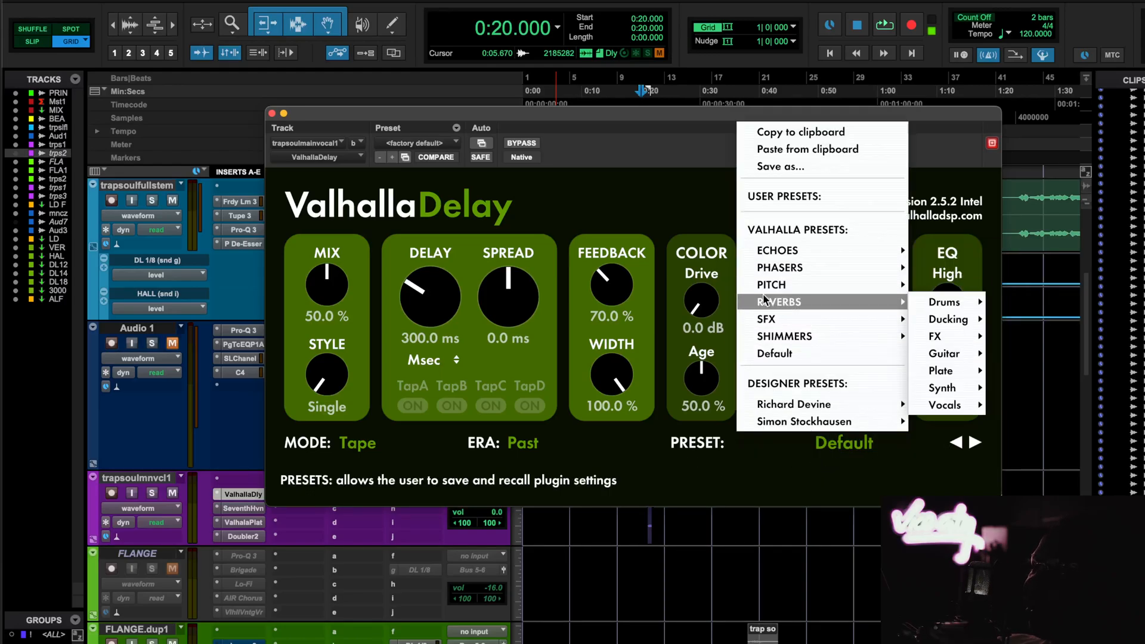
{"action": "mouse_move", "coordinate": [782, 255]}
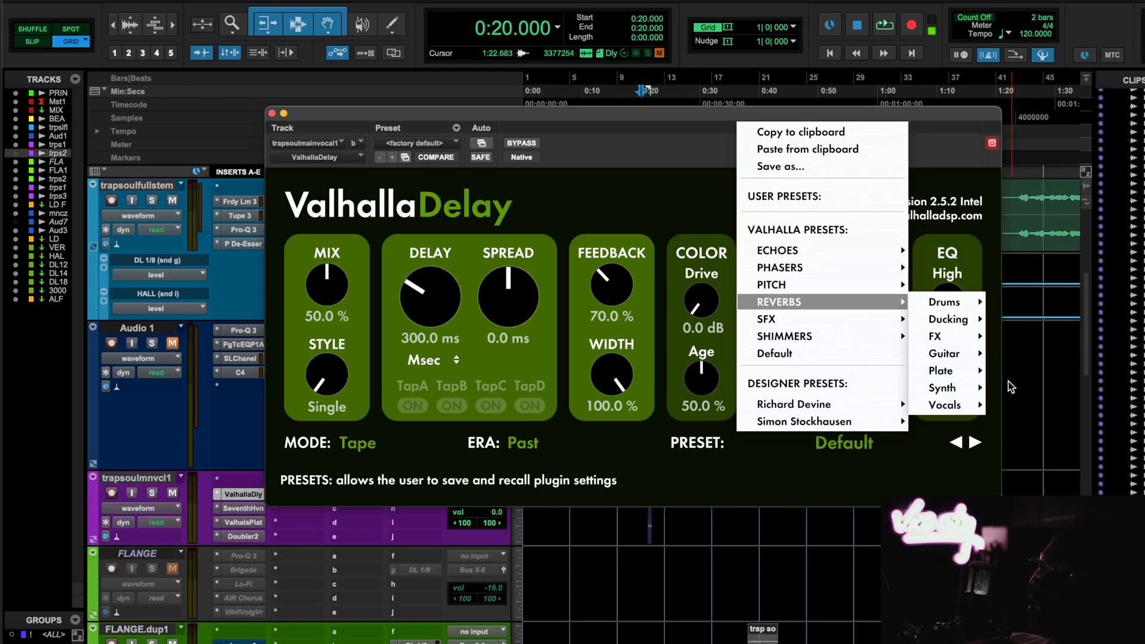
{"action": "mouse_move", "coordinate": [971, 409]}
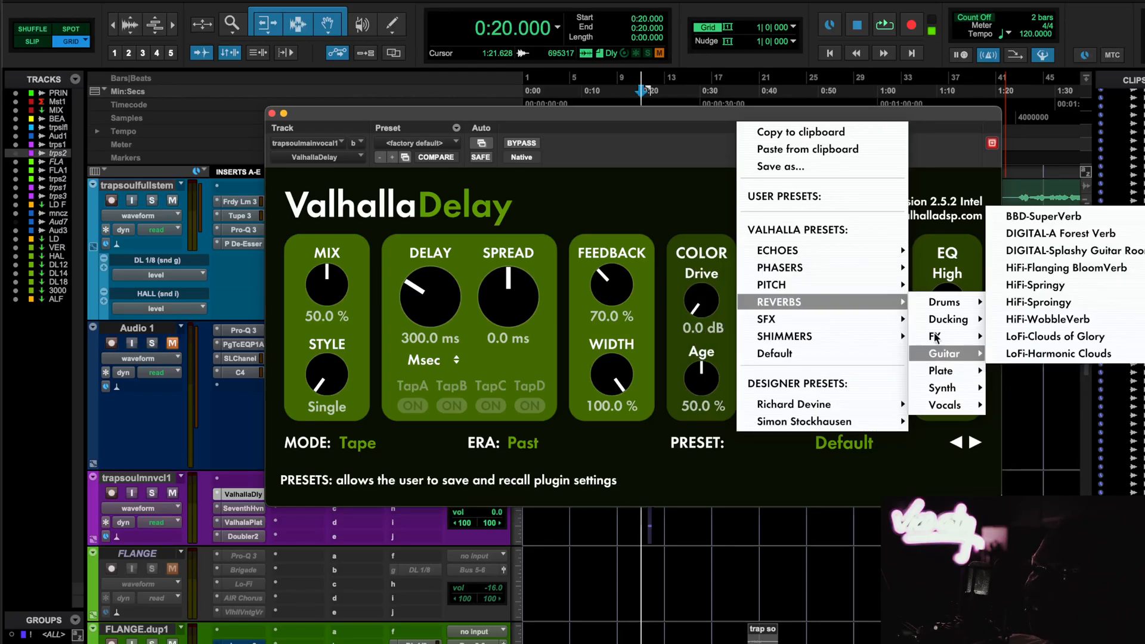
{"action": "left_click", "coordinate": [282, 115]}
Compare the Seventh Heaven and ValhallaPlate reverb inserts on trapsoulmnvcl1.
{"action": "scroll", "coordinate": [306, 335], "scroll_direction": "down", "scroll_amount": 3}
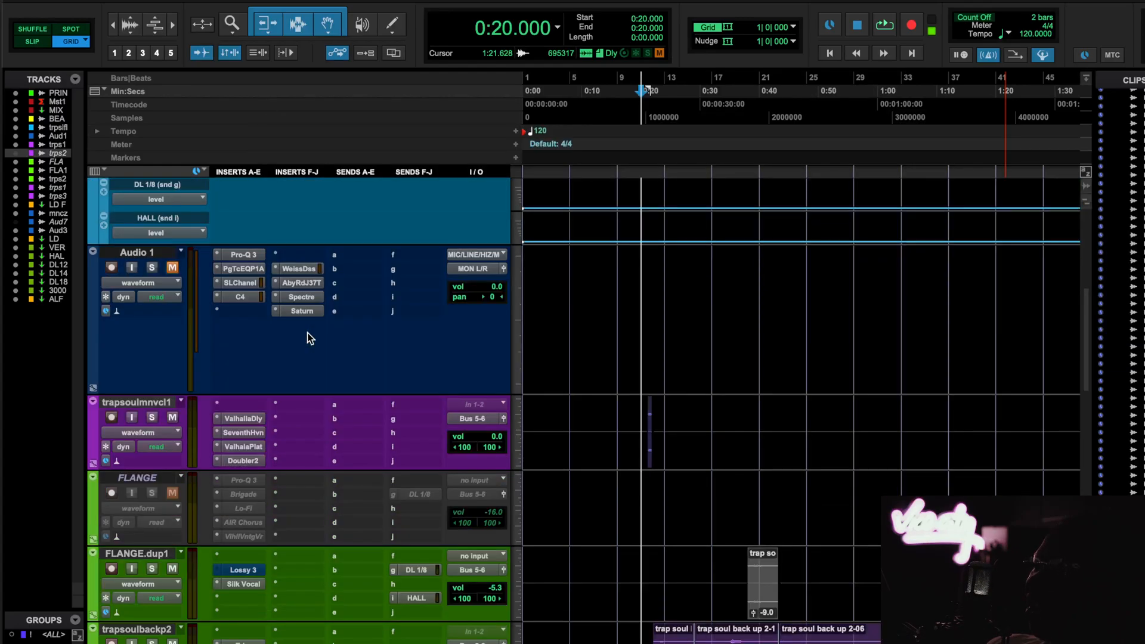
{"action": "left_click", "coordinate": [253, 431]}
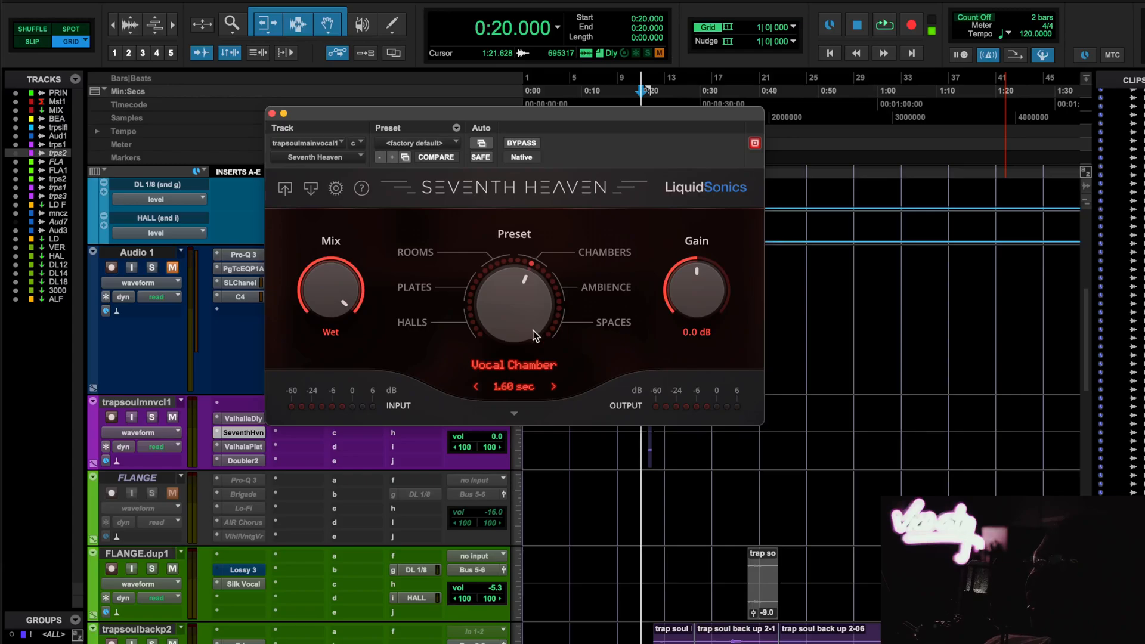
{"action": "left_click", "coordinate": [256, 447]}
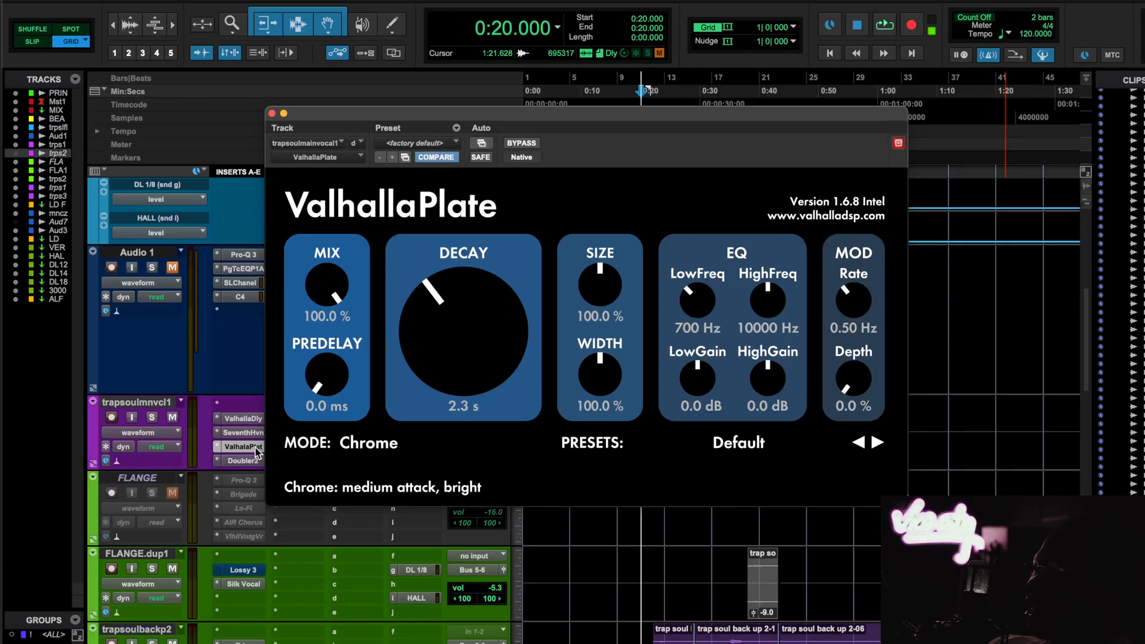
{"action": "left_click", "coordinate": [242, 433]}
{"action": "left_click_drag", "start_coordinate": [534, 296], "coordinate": [534, 293]}
{"action": "left_click", "coordinate": [260, 447]}
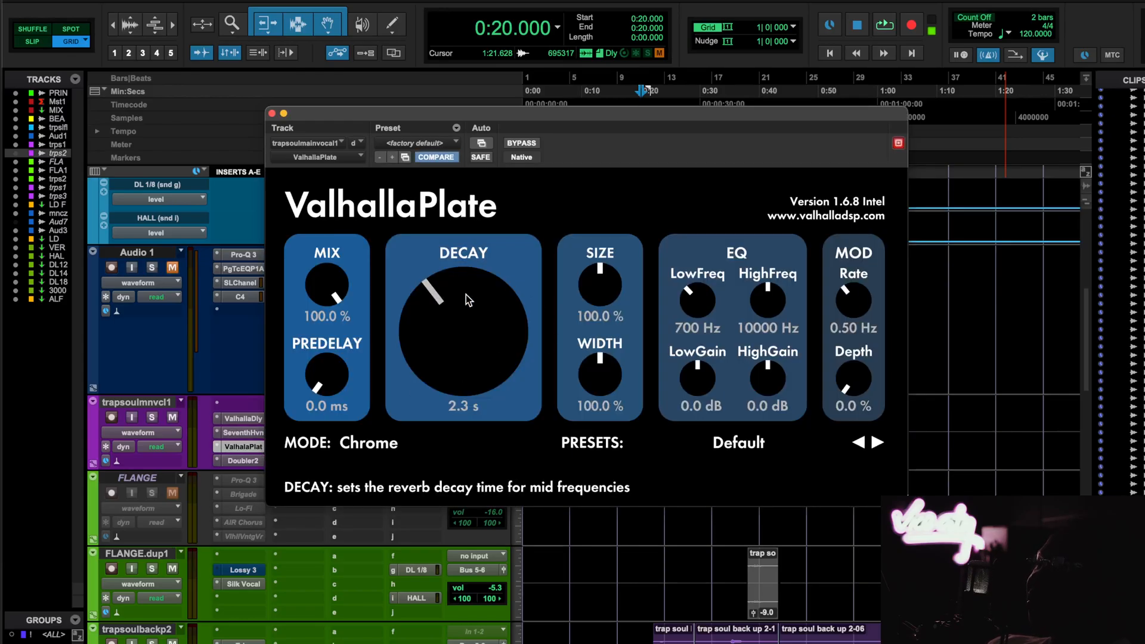
On trapsoulmnvcl1's Doubler2 insert, switch off the Direct signal so only the two doubled voices pass.
{"action": "left_click", "coordinate": [243, 461]}
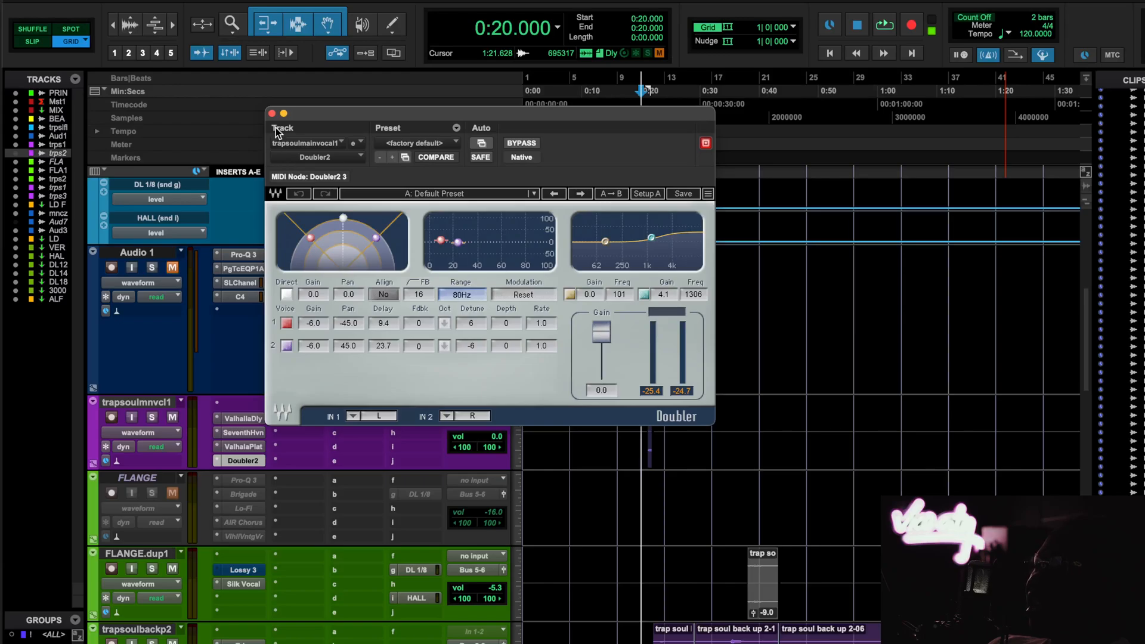
{"action": "left_click_drag", "start_coordinate": [340, 114], "coordinate": [397, 241]}
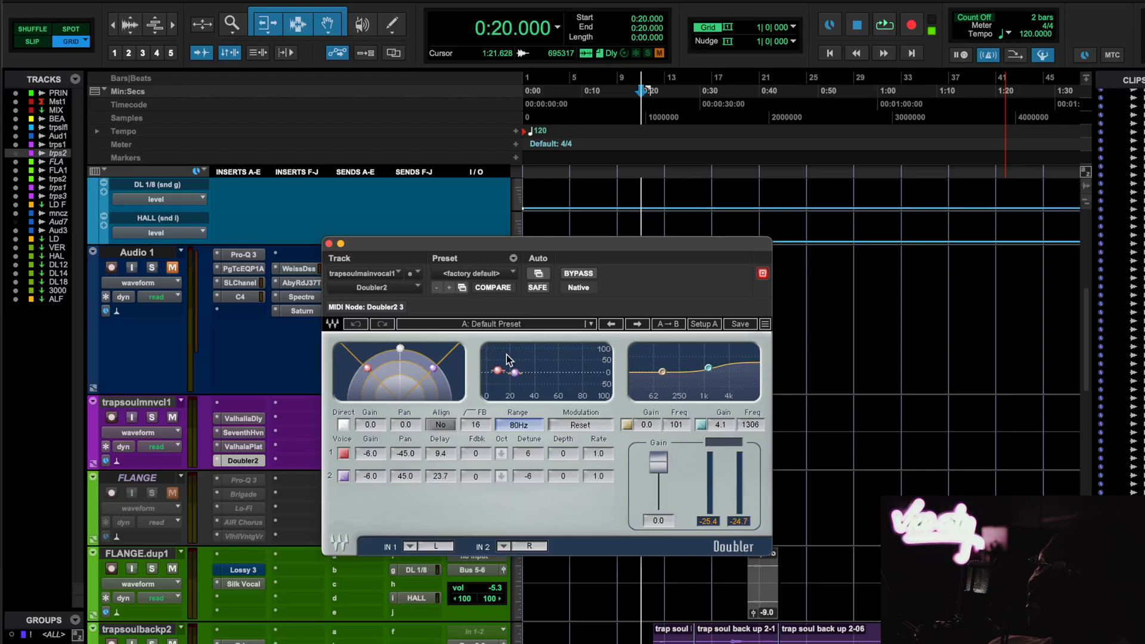
{"action": "left_click", "coordinate": [344, 425]}
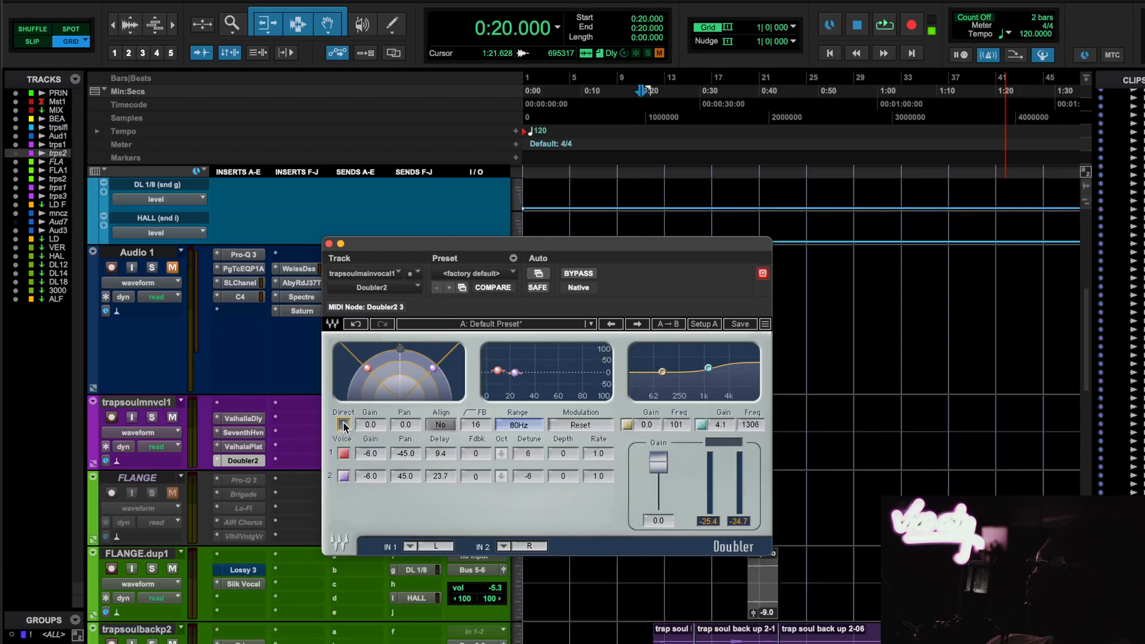